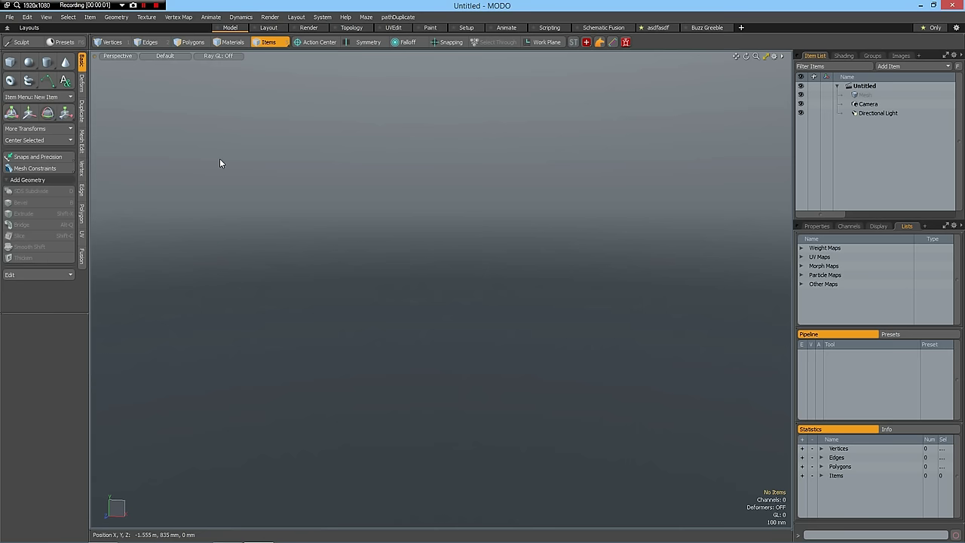
Draw a cylinder about 85 mm in radius, orient it along the X axis, and set its X, Y and Z positions to 0 mm.
click(46, 64)
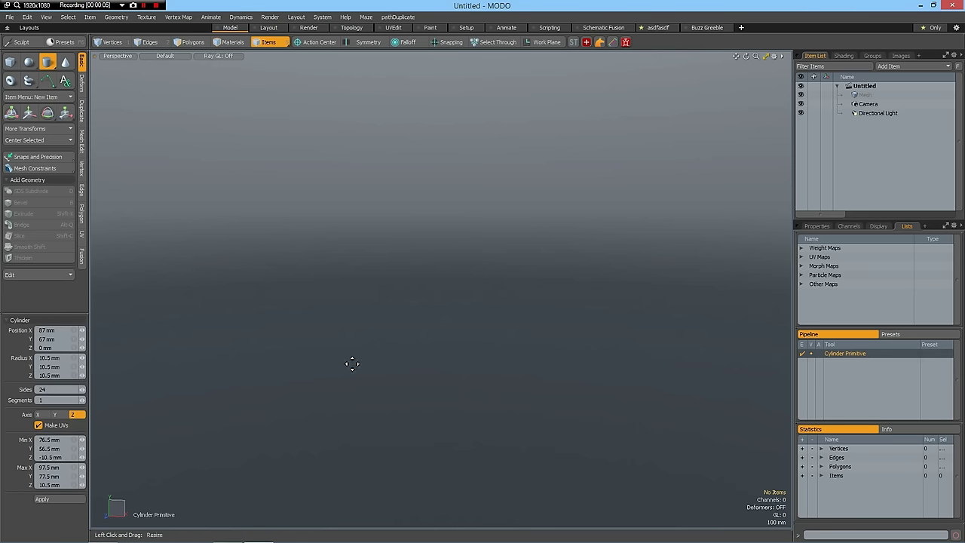
ctrl+drag(411, 278, 396, 291)
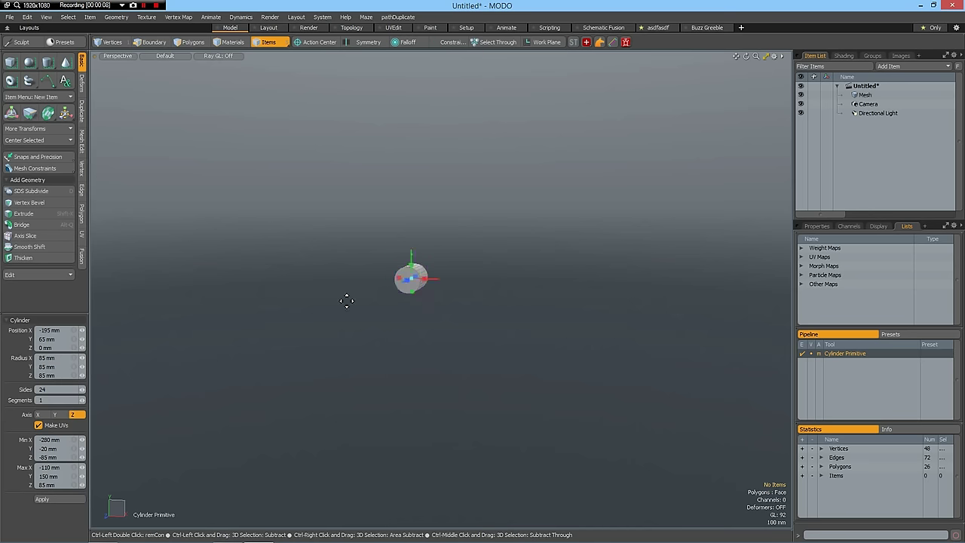
click(42, 415)
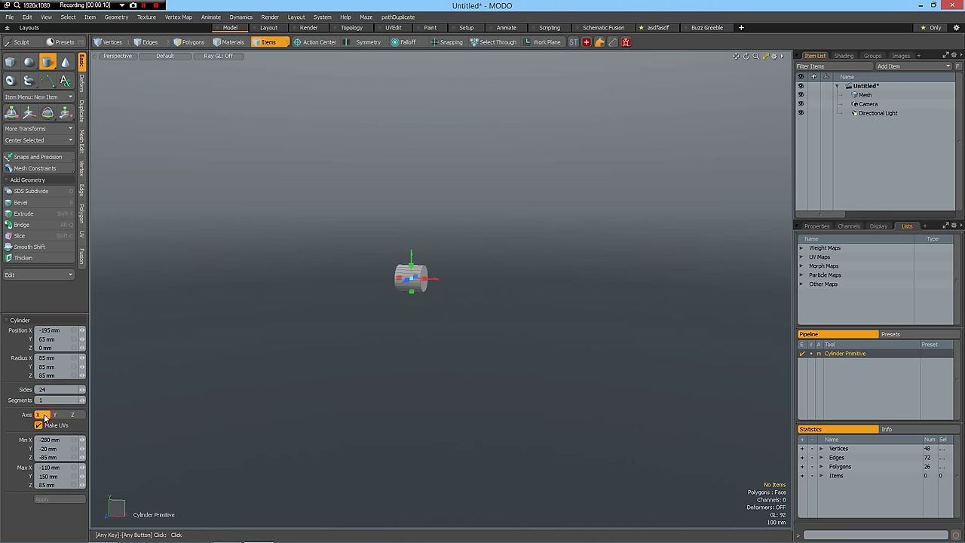
click(75, 331)
text(0)
key(Return)
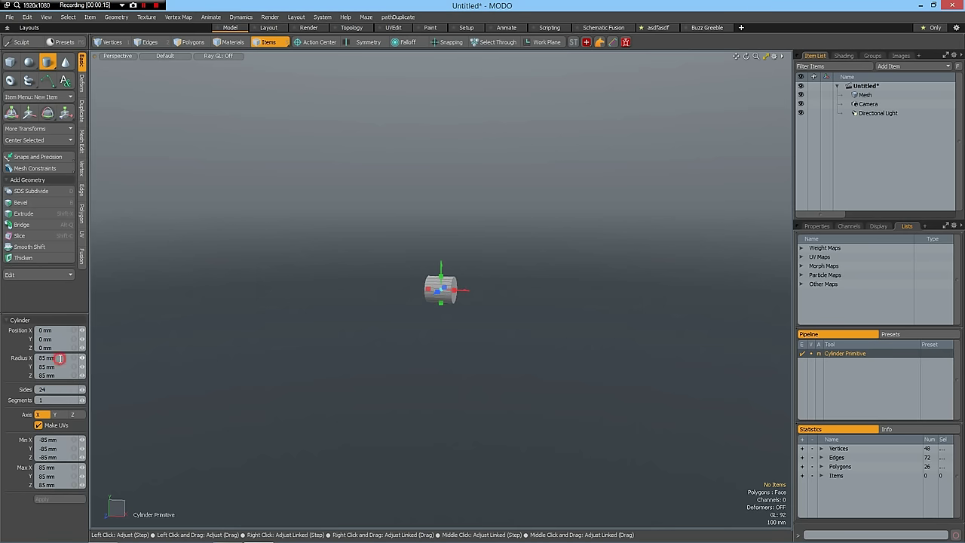
Set the cylinder's radius to 50 mm in X and 5 mm in Y and Z, with 12 sides.
click(61, 359)
text(50)
key(Tab)
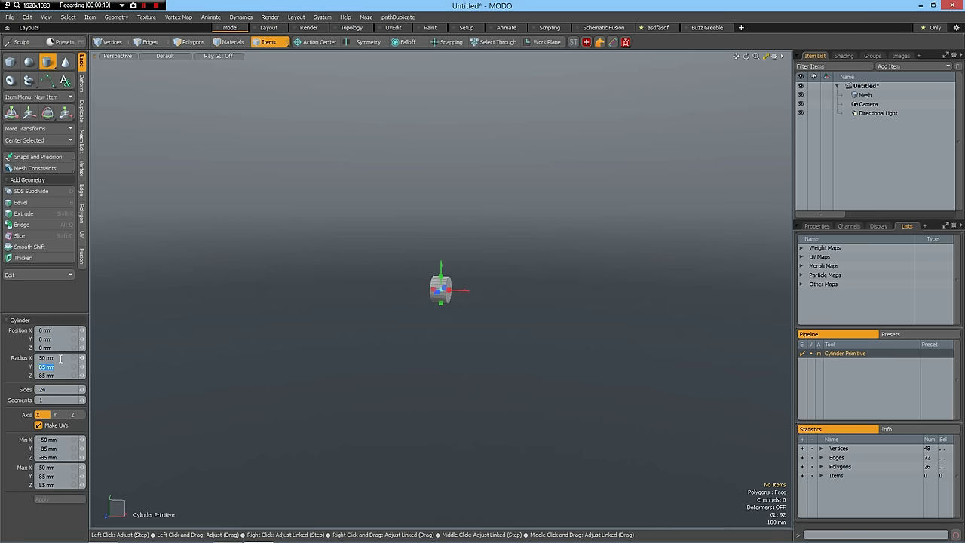
text(5)
key(Tab)
text(5)
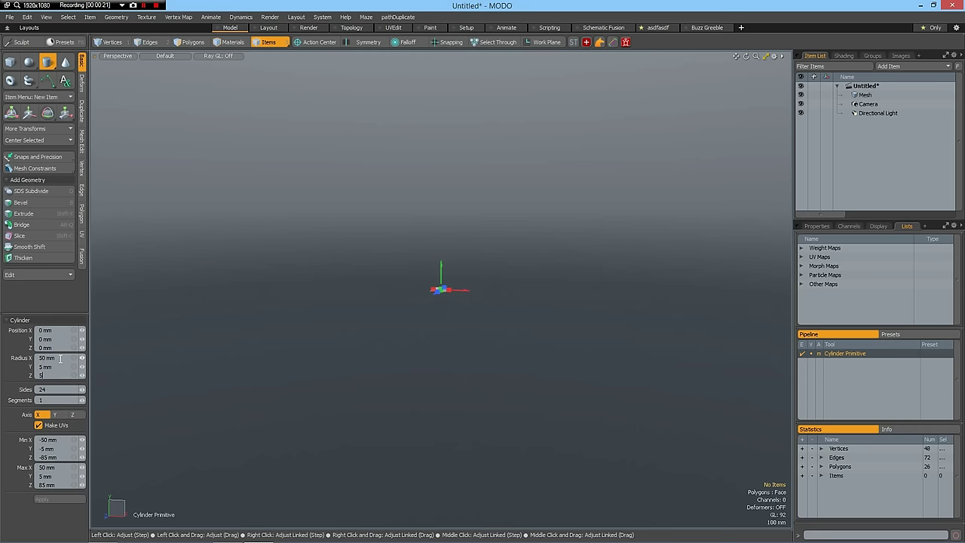
key(Return)
click(55, 391)
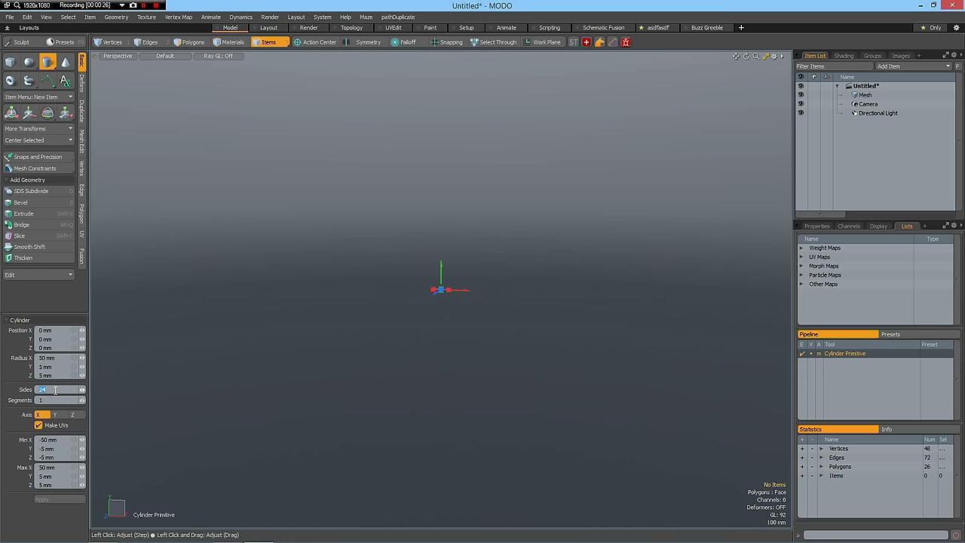
text(12)
key(Return)
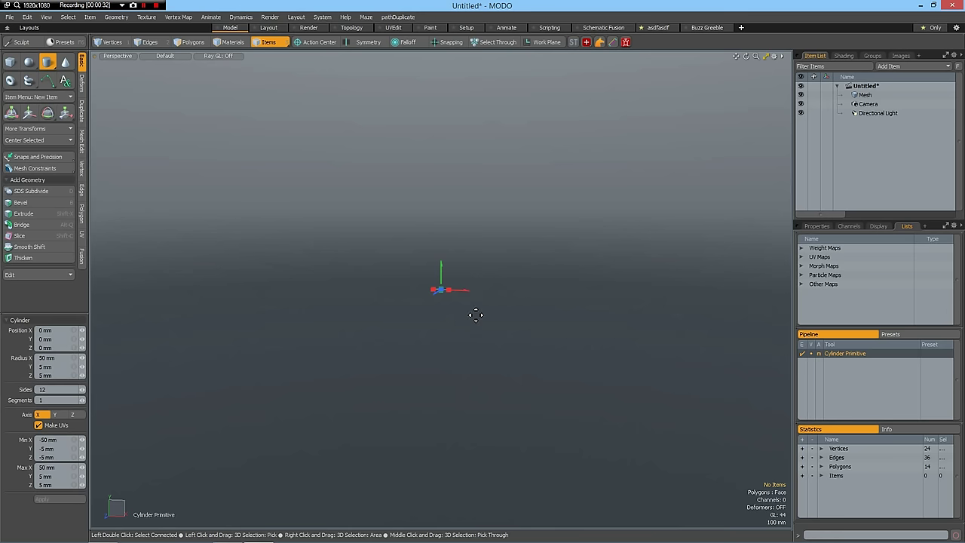
Select the cap polygons at both ends of the cylinder and delete them.
key(a)
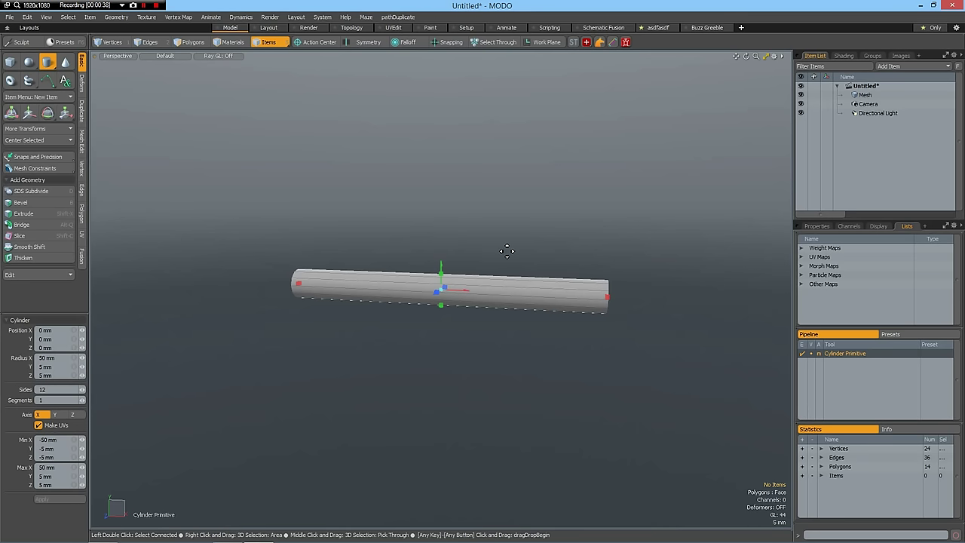
key(3)
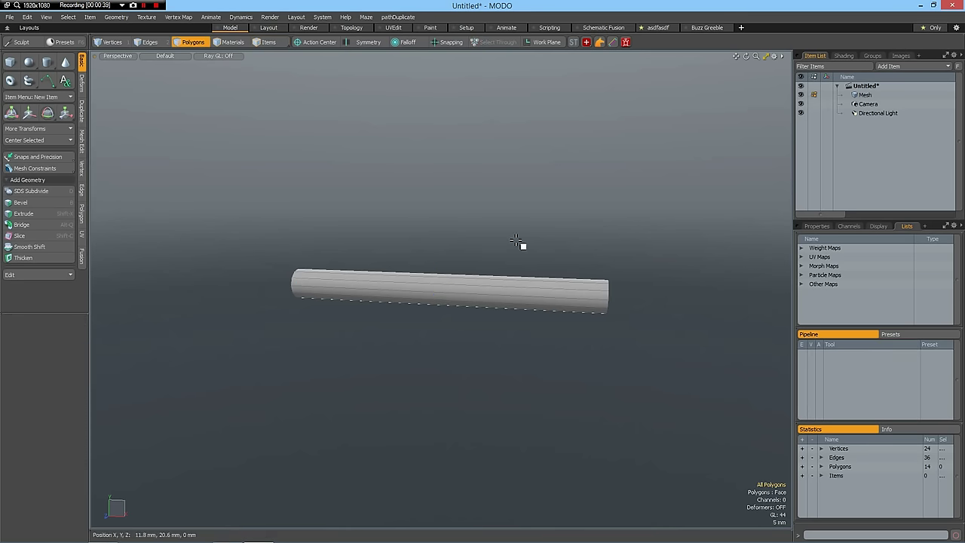
right_drag(255, 235, 380, 381)
shift+right_drag(588, 250, 681, 409)
click(681, 409)
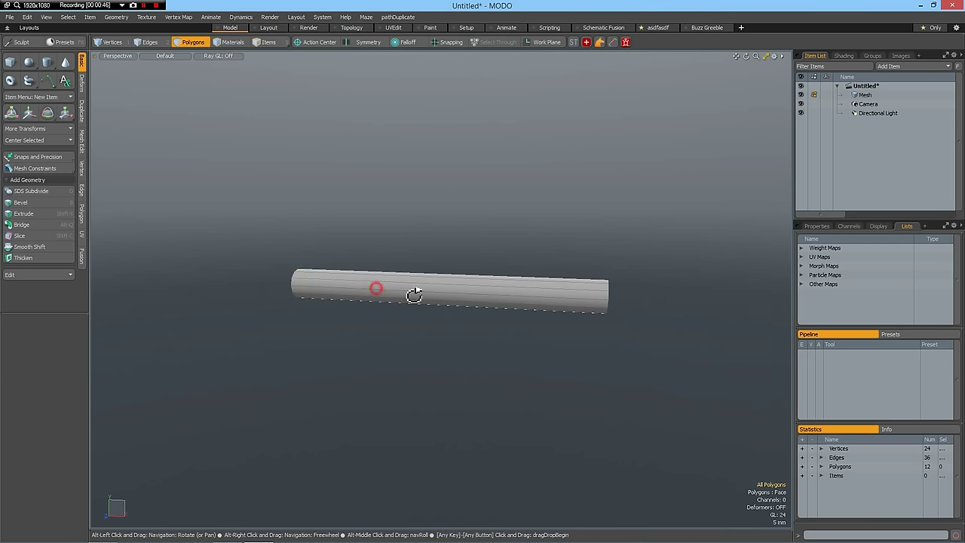
Select two neighboring lengthwise edges of the cylinder and start a Loop Slice with a count of 250.
alt+drag(409, 293, 400, 316)
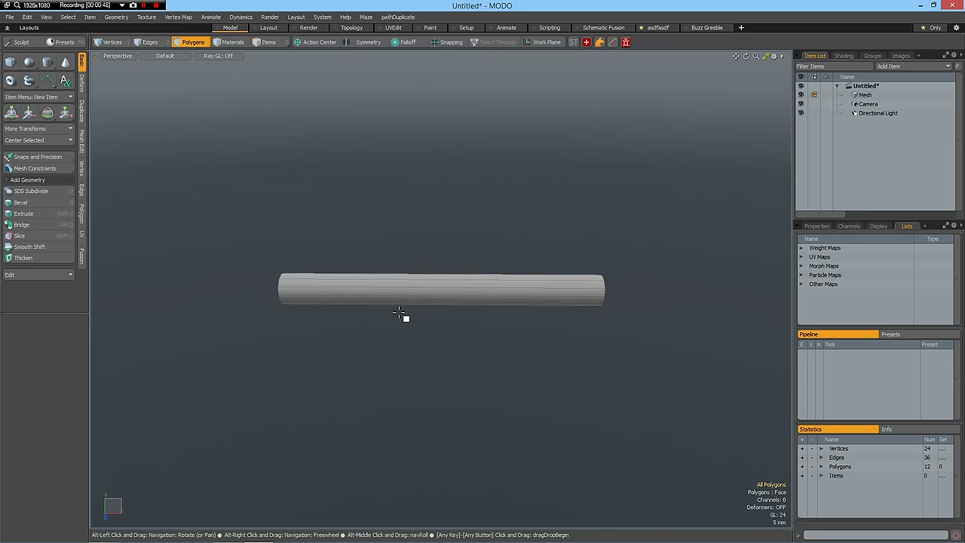
key(2)
click(351, 289)
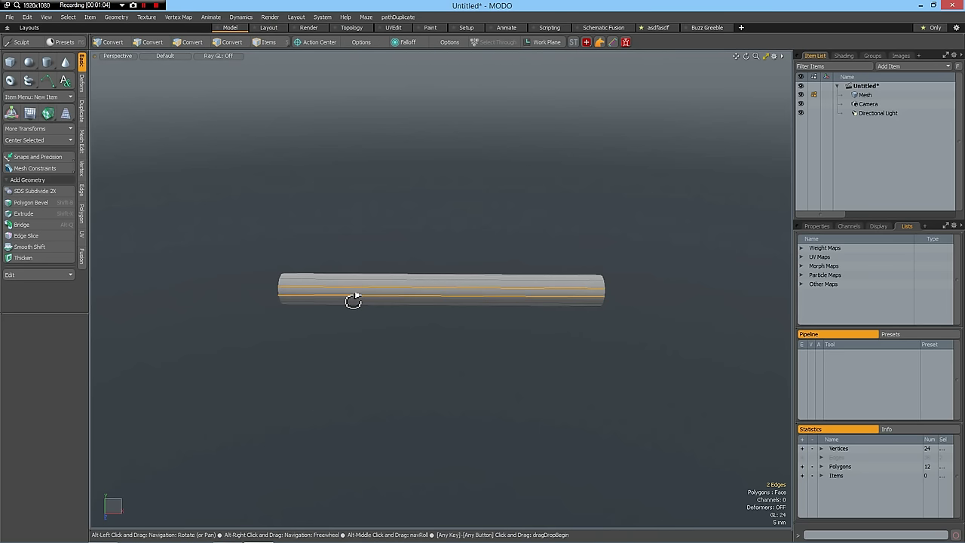
key(alt+c)
click(47, 366)
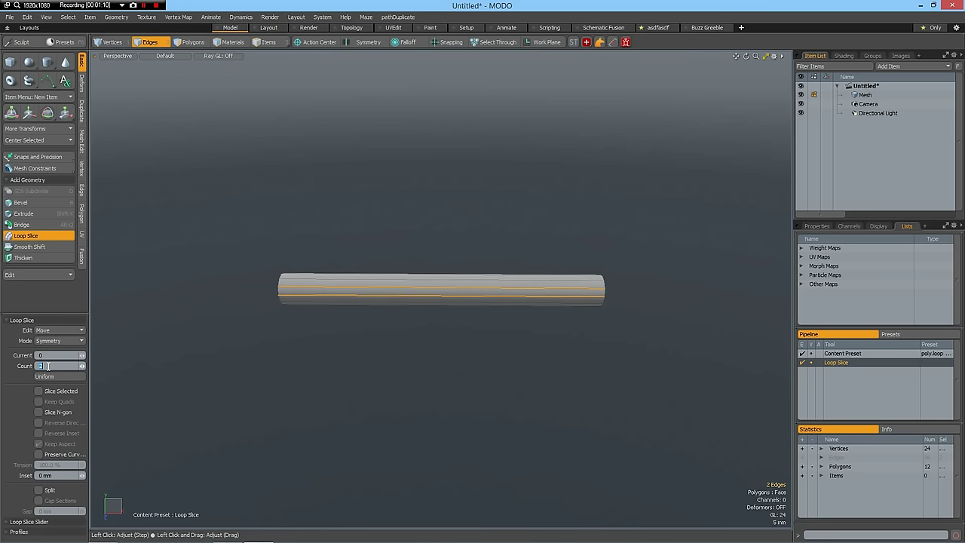
text(250)
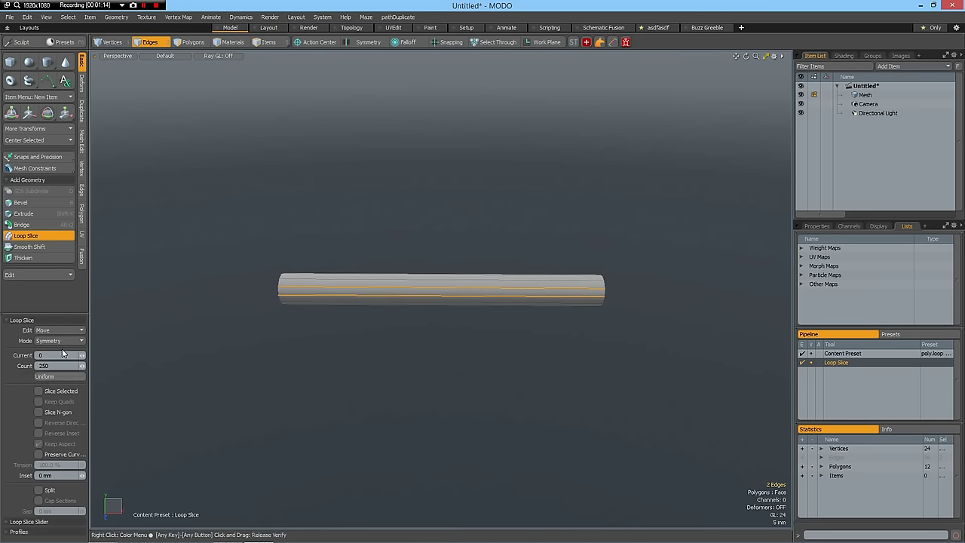
Set the Loop Slice to Uniform mode with a count of 244 and apply it along the cylinder.
click(64, 341)
click(67, 335)
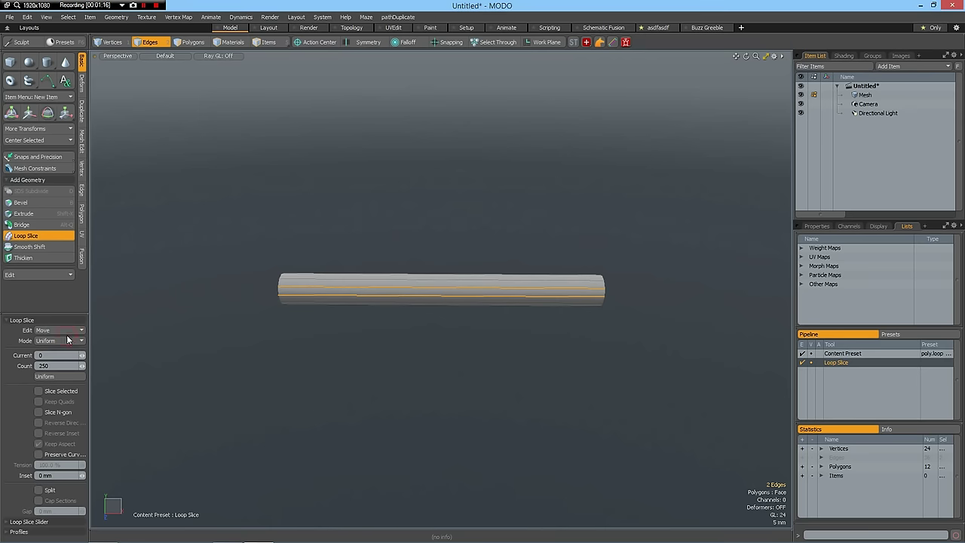
double_click(43, 365)
text(244)
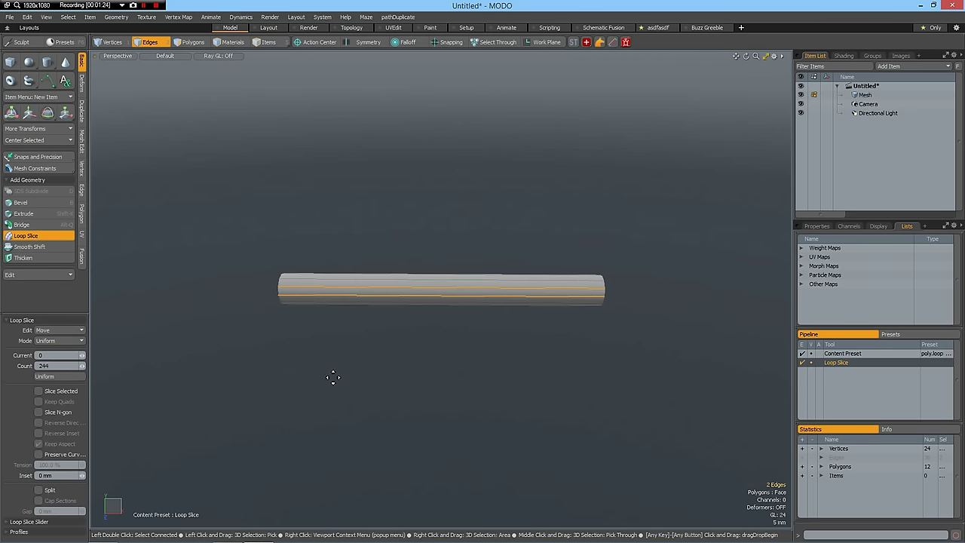
key(Return)
click(375, 340)
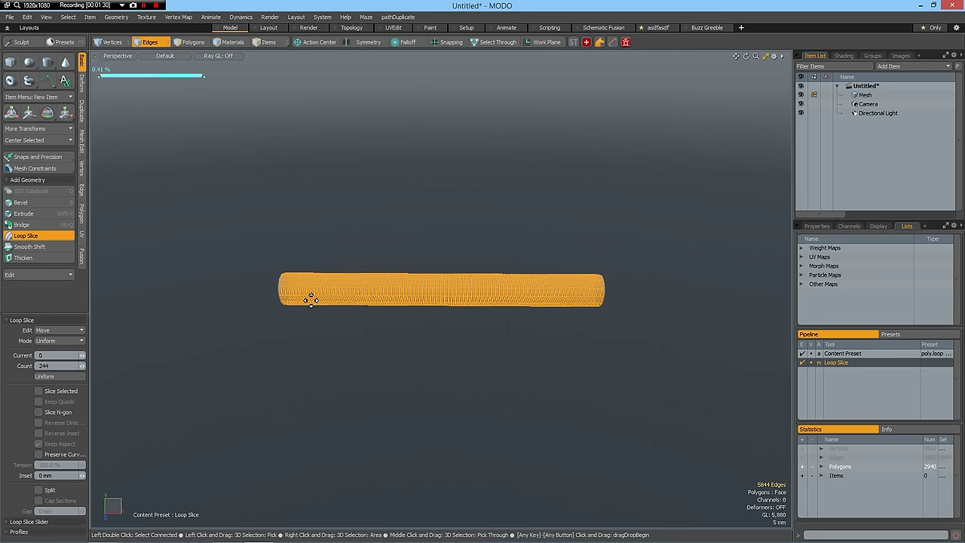
Select the row of short cross edges along the cylinder's length, leaving out the edges nearest each end.
scroll(282, 294, up, 2)
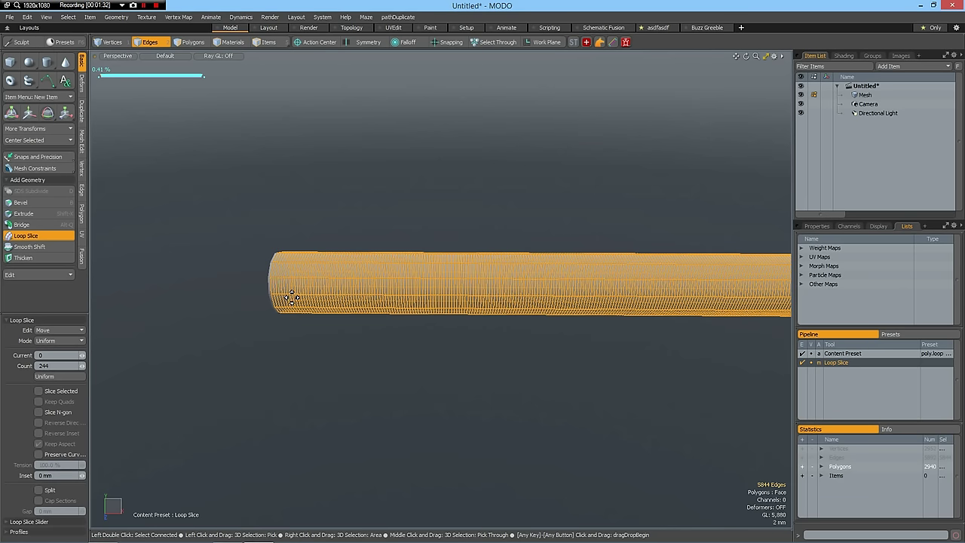
key(q)
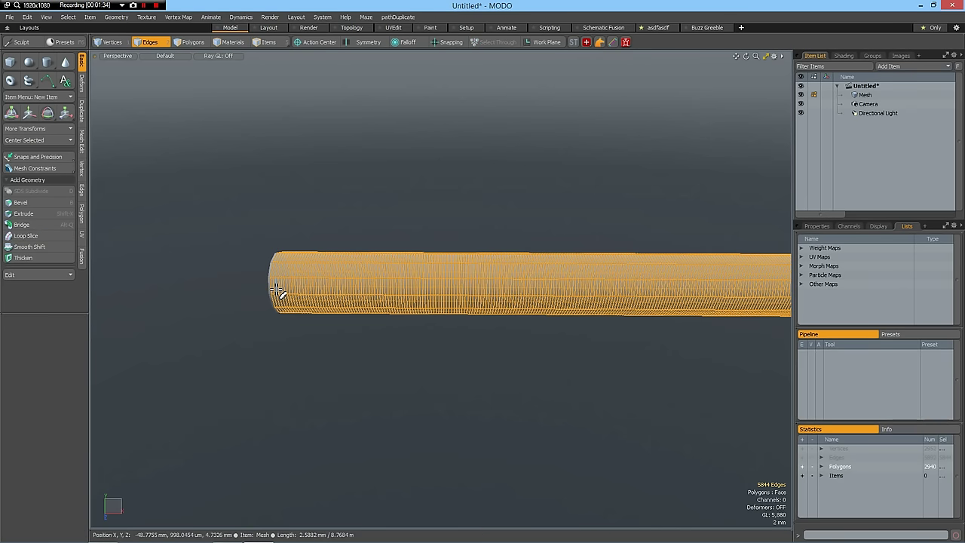
click(276, 289)
scroll(328, 348, down, 3)
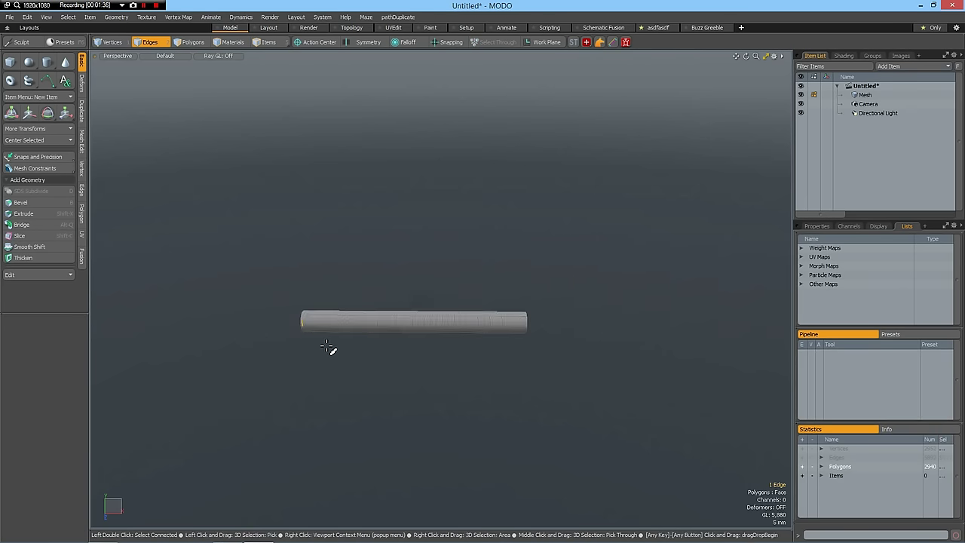
scroll(532, 333, up, 2)
scroll(532, 332, up, 1)
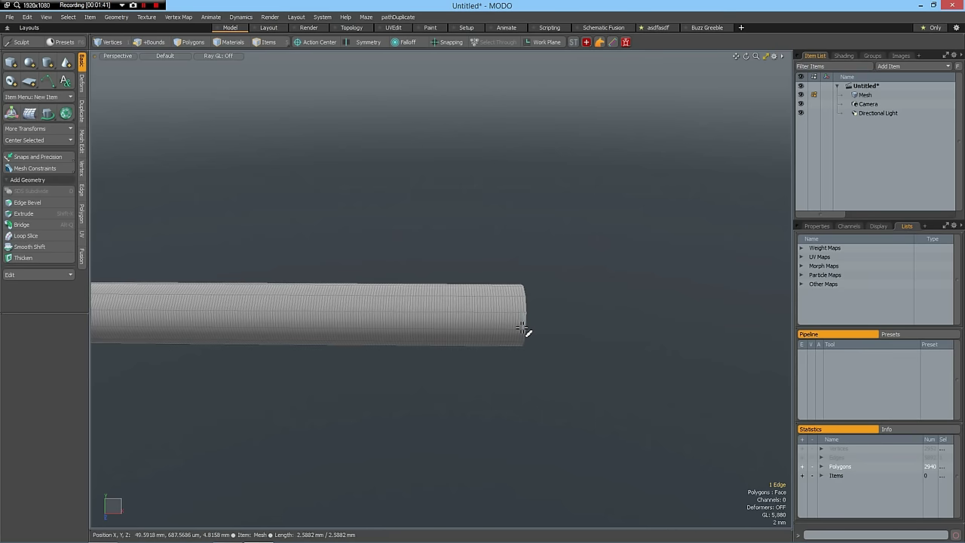
shift+click(524, 331)
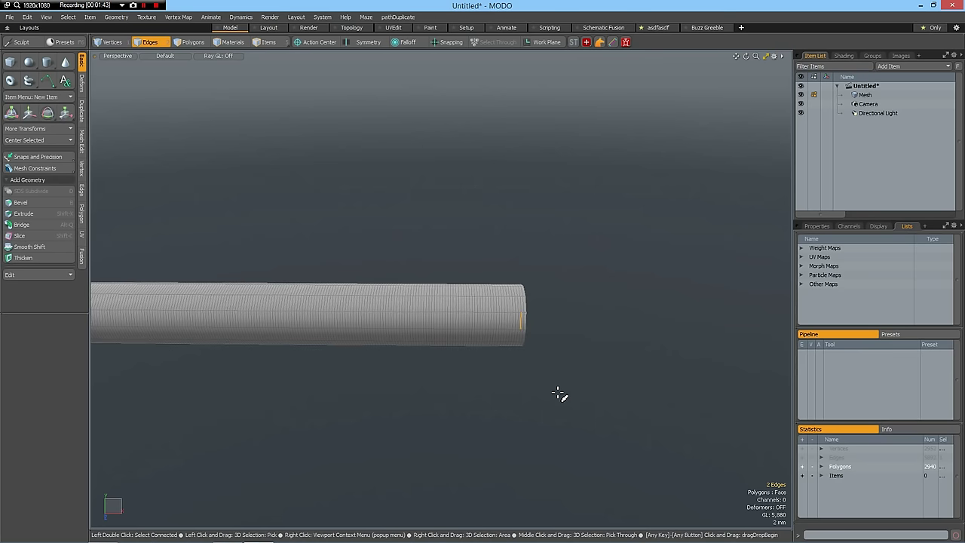
key(l)
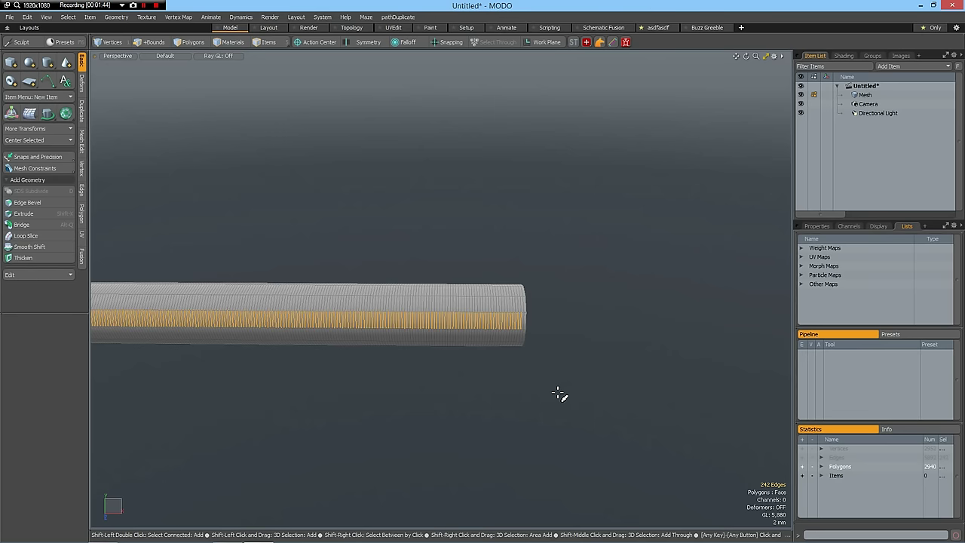
Expand the selected row of edges into full edge loops around the cylinder.
scroll(549, 344, down, 4)
scroll(550, 344, up, 2)
scroll(551, 345, up, 2)
alt+shift+drag(362, 394, 478, 380)
key(l)
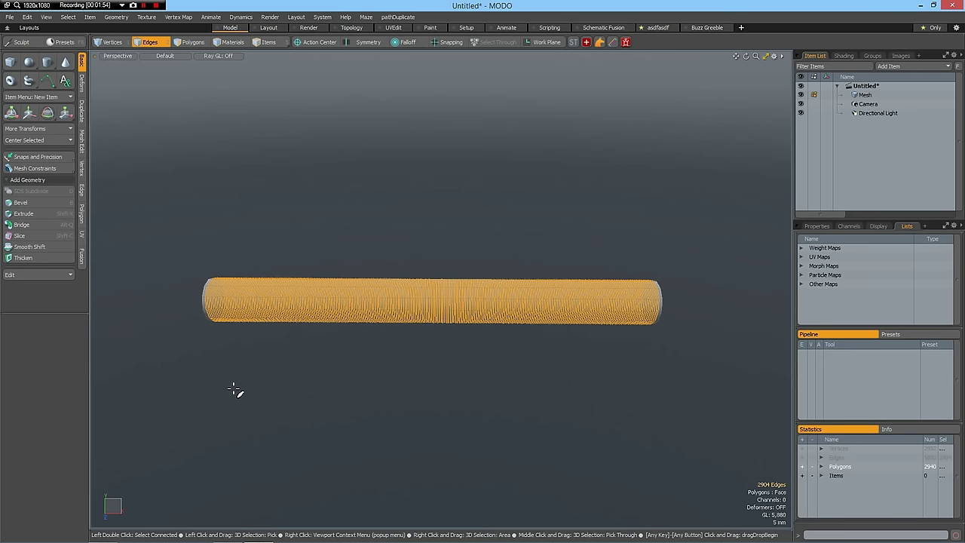
Convert the selected edge loops to polygons and triangulate those polygons with the Triple command.
key(shift+3)
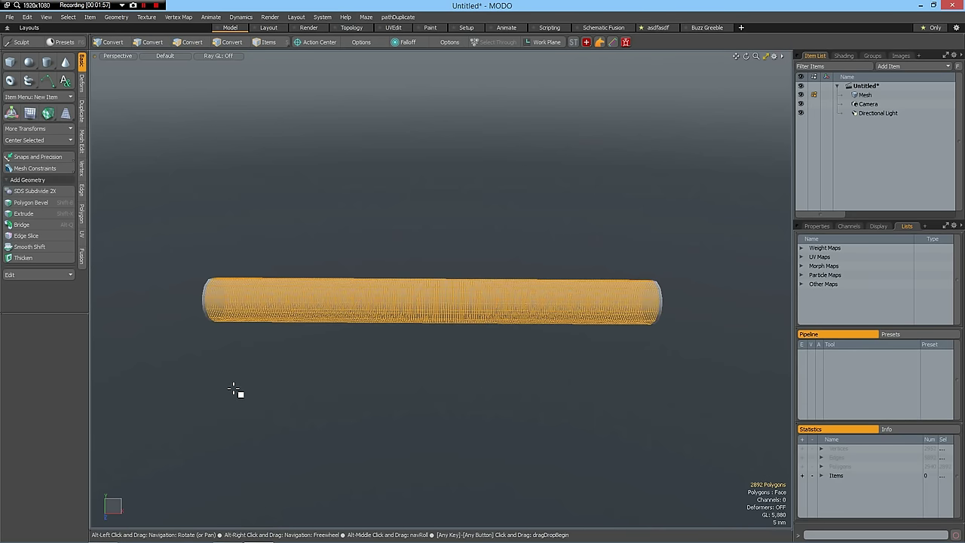
click(83, 213)
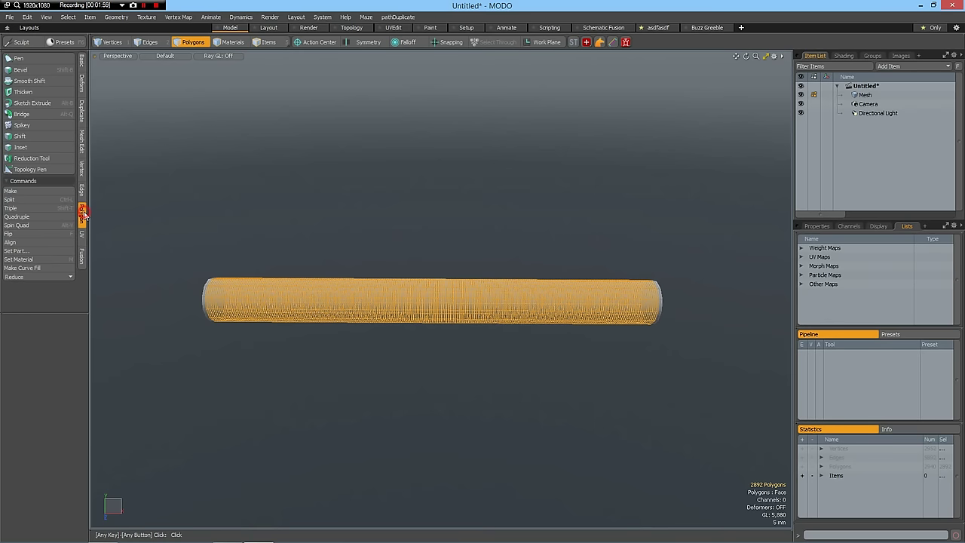
click(11, 209)
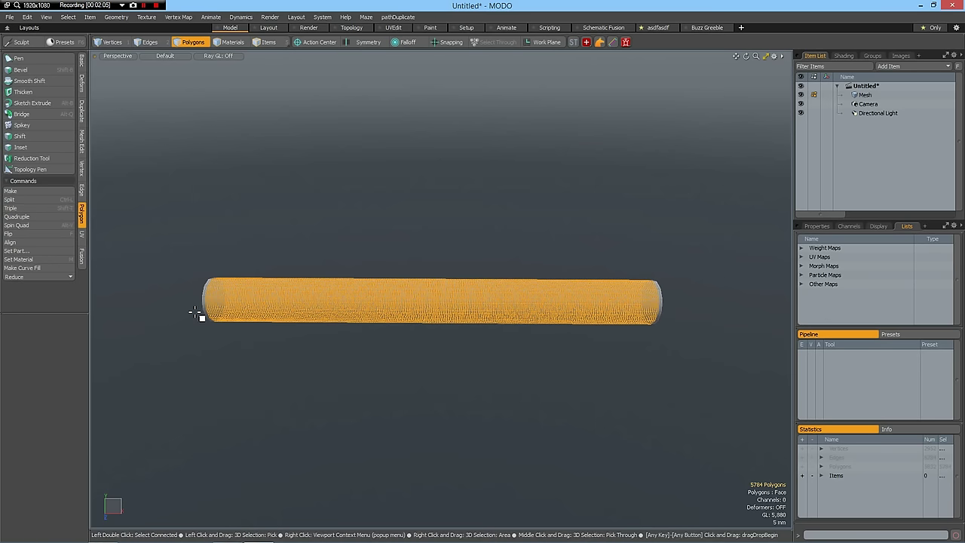
Check the spiral edge flow by loop-selecting a diagonal edge on the triangulated cylinder, and clear the selection.
click(150, 42)
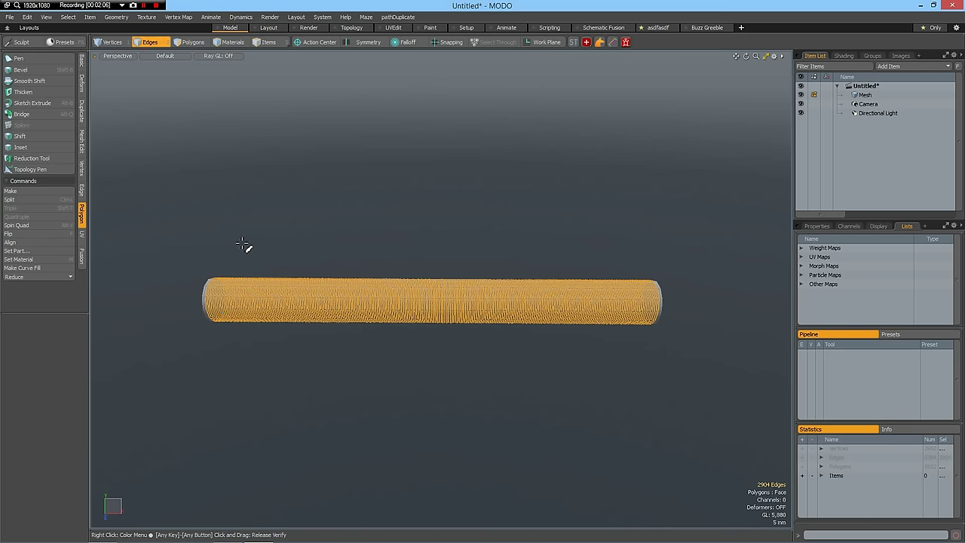
scroll(199, 322, up, 3)
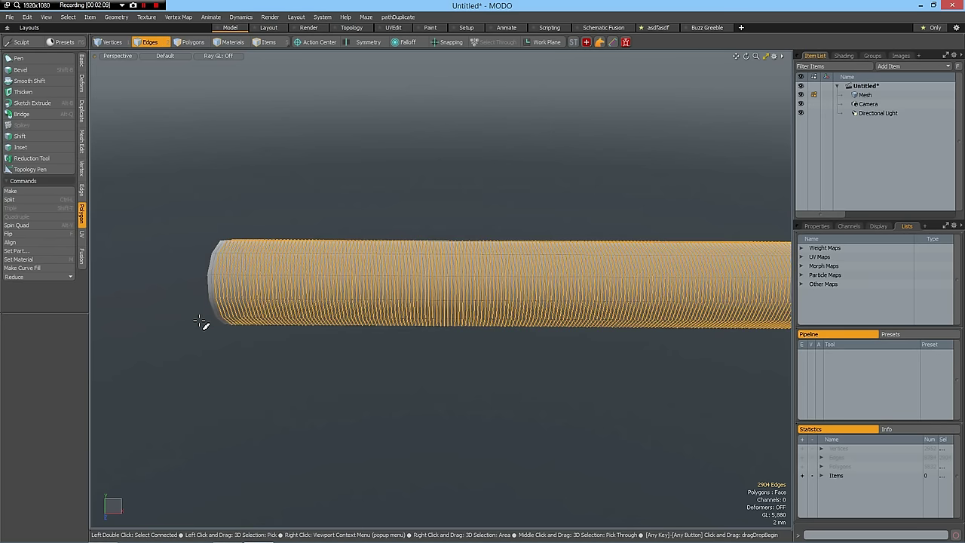
click(199, 322)
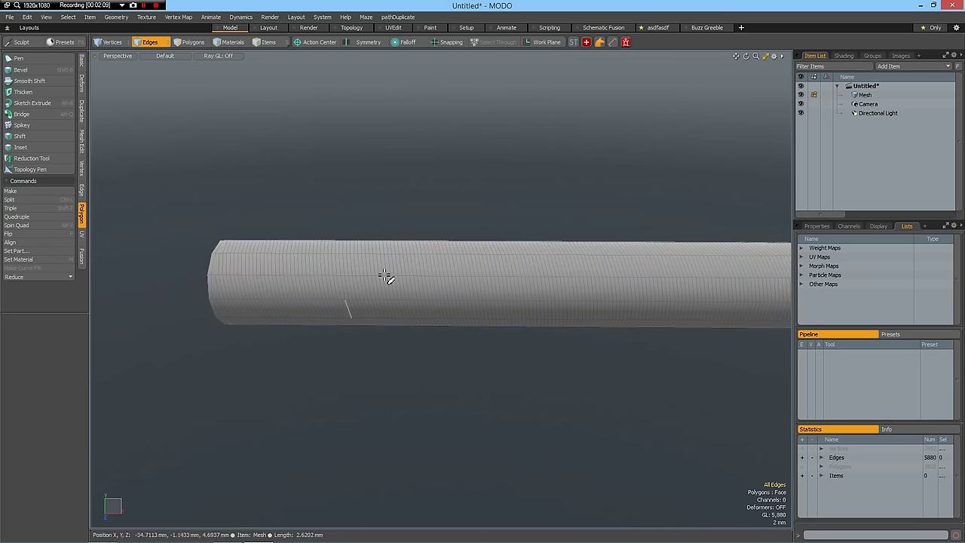
scroll(385, 277, down, 3)
scroll(445, 297, up, 1)
alt+shift+drag(479, 292, 345, 281)
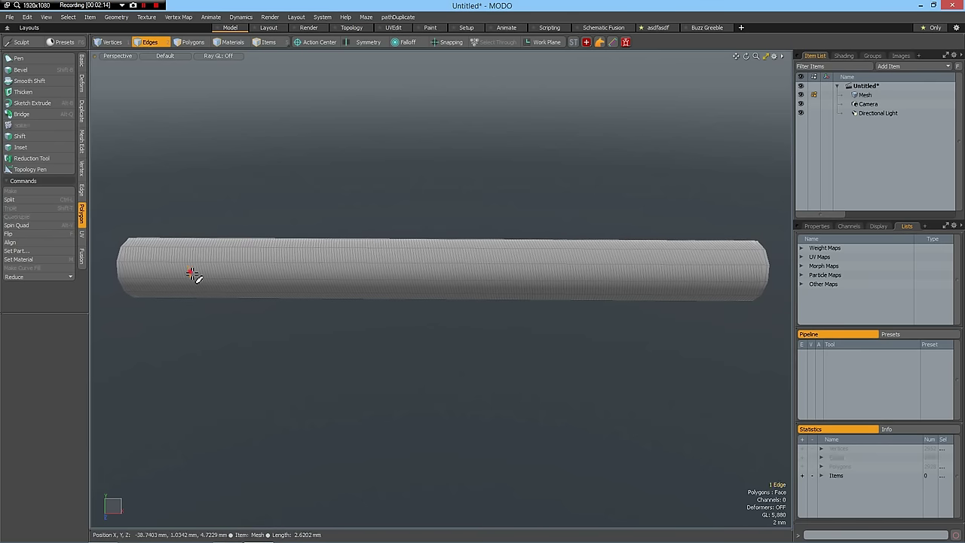
double_click(193, 276)
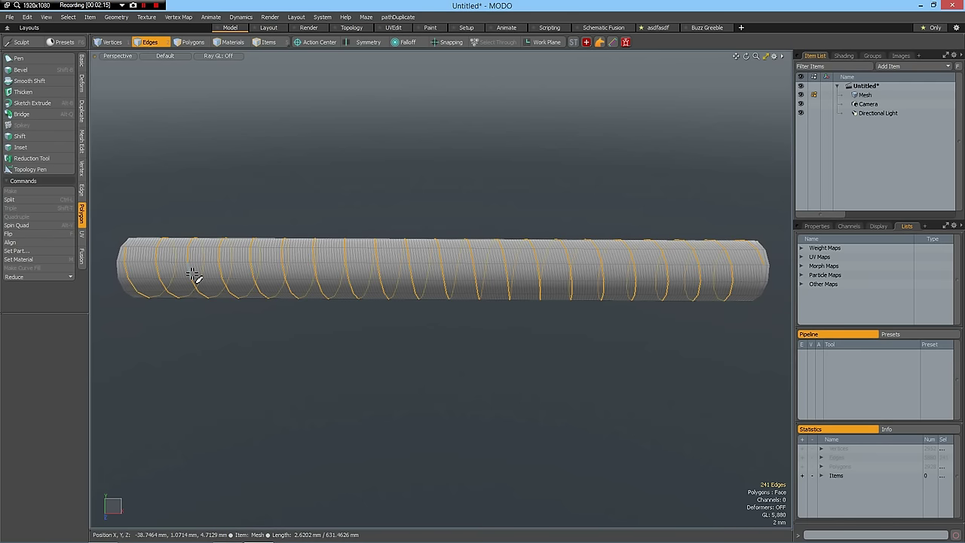
click(224, 347)
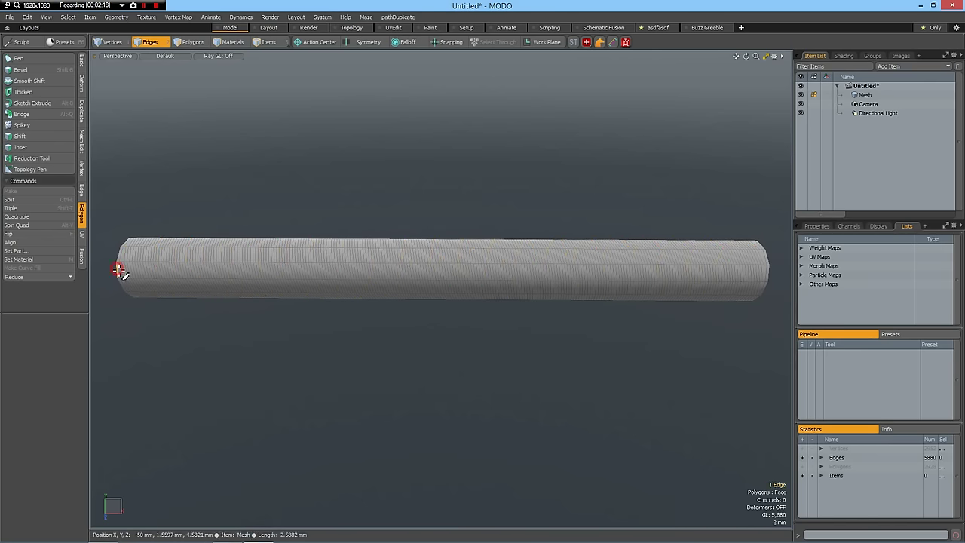
Extend the open edge loops at both ends of the cylinder outward by scaling them to 135% in X.
double_click(119, 270)
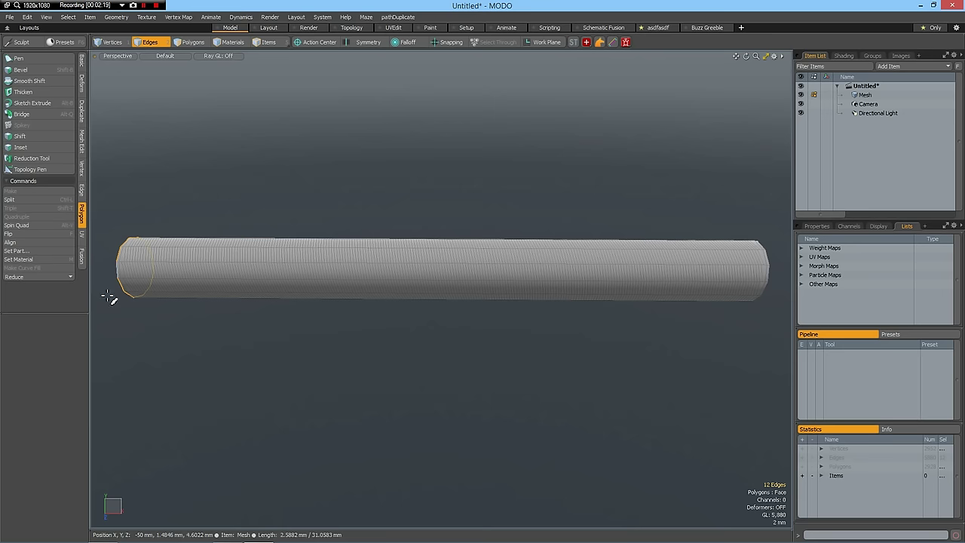
shift+double_click(771, 285)
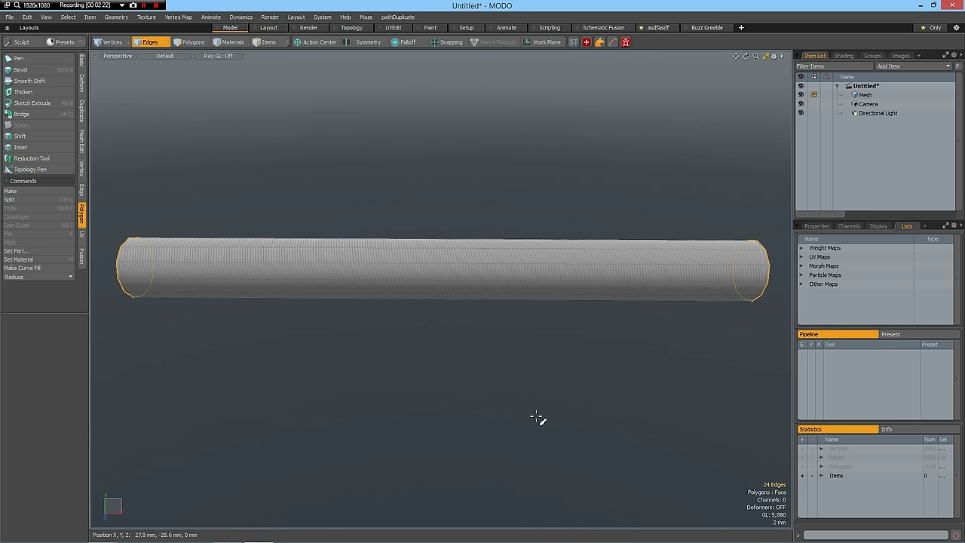
key(z)
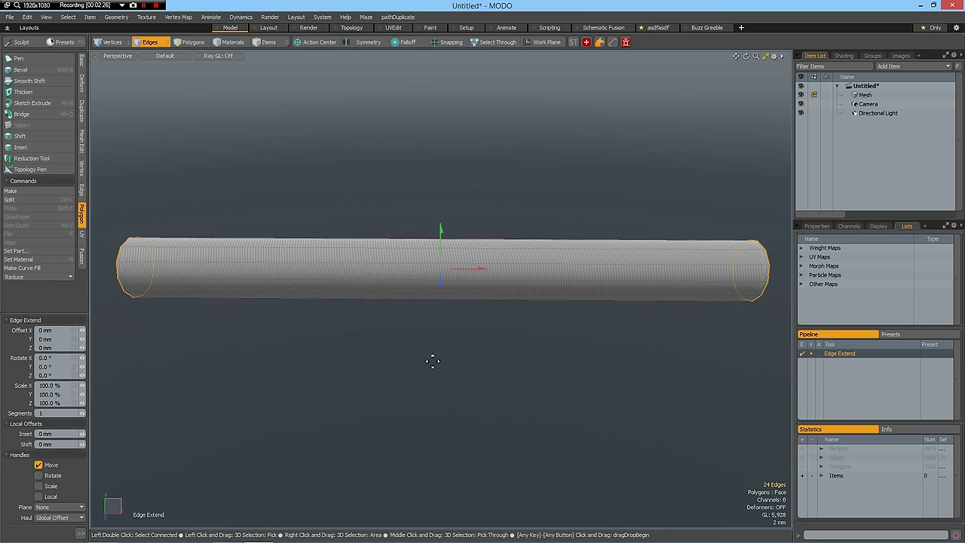
key(r)
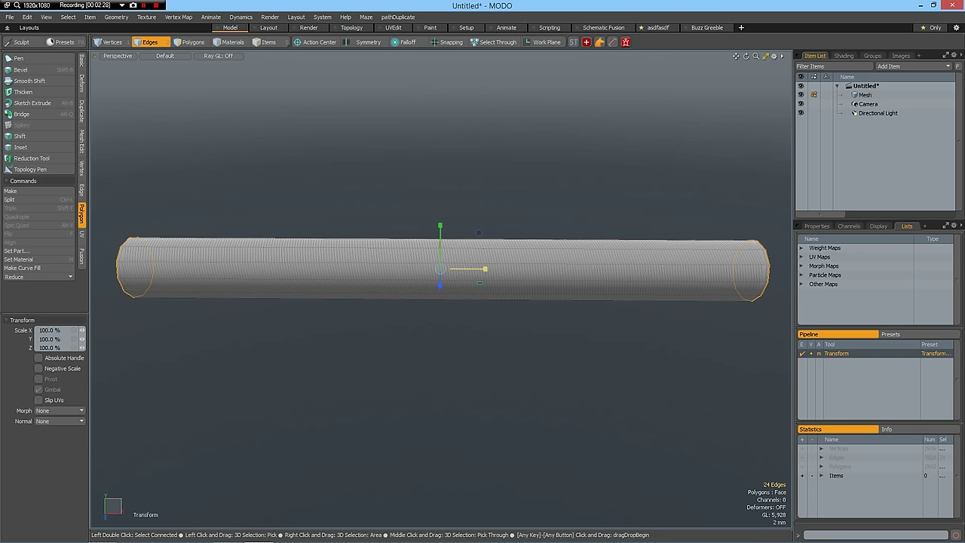
drag(485, 269, 497, 268)
scroll(458, 395, down, 3)
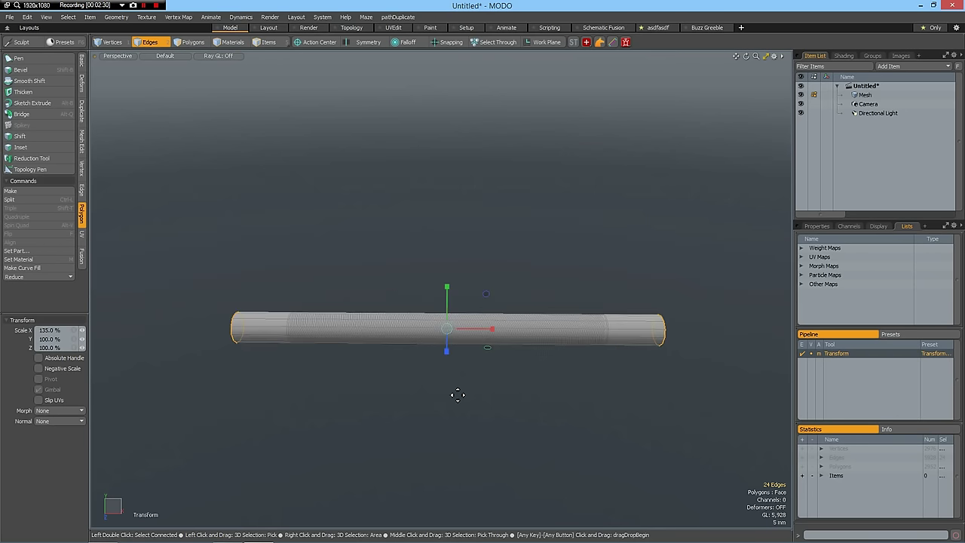
key(space)
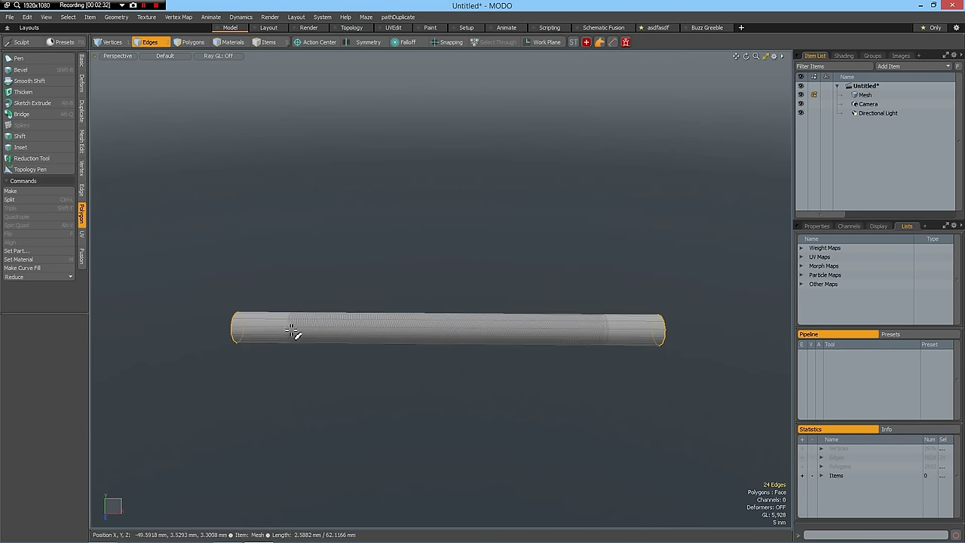
Select two neighbouring polygons of the spiral strip near one end and expand them into a full spiral polygon loop.
scroll(292, 329, up, 5)
scroll(312, 355, up, 2)
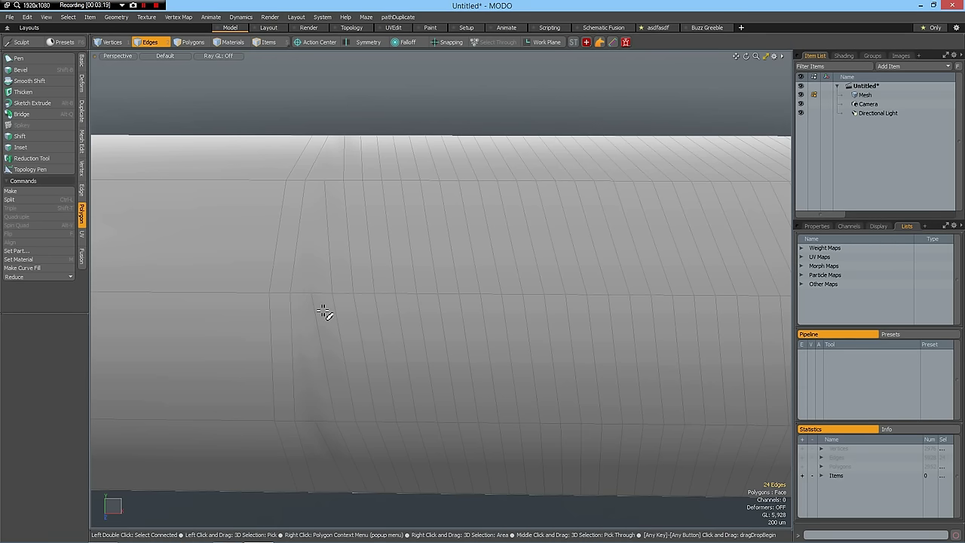
key(3)
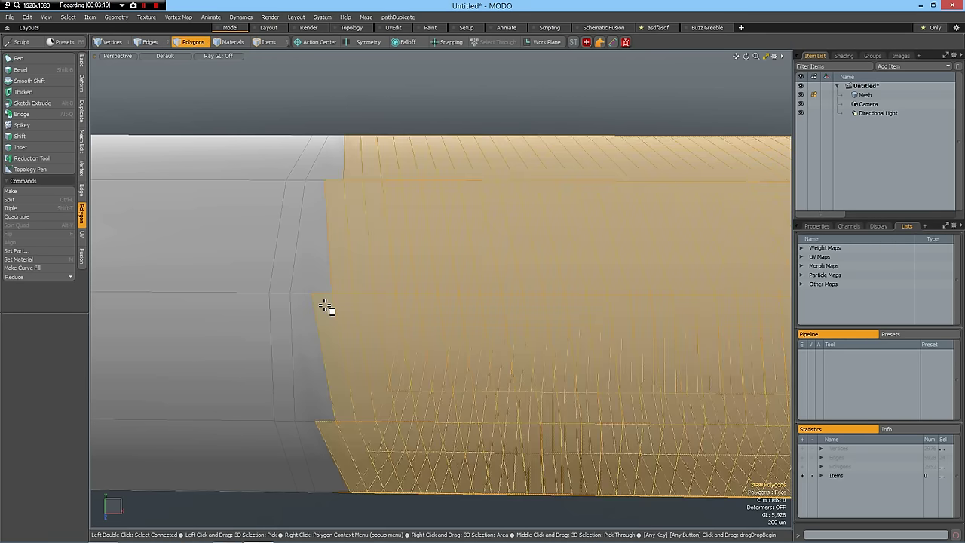
click(336, 232)
drag(339, 282, 347, 323)
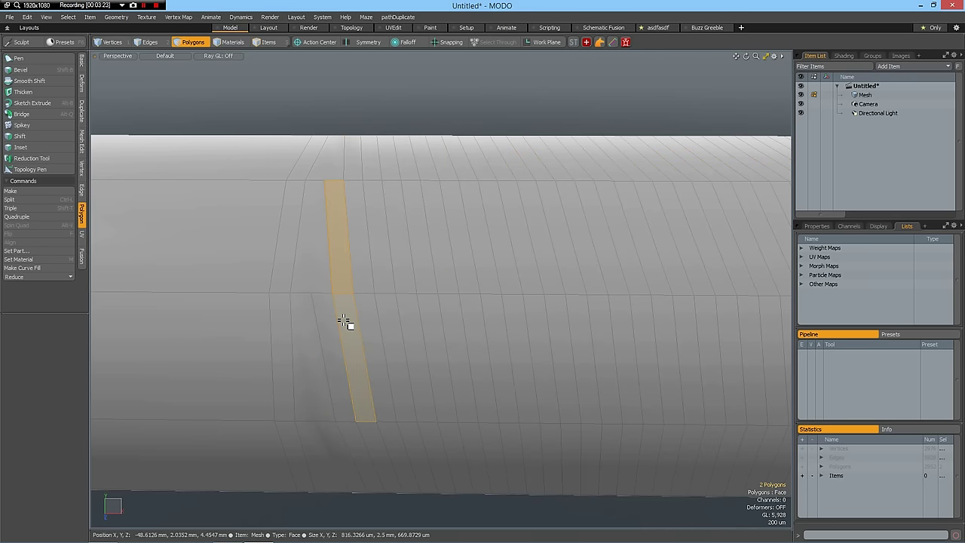
key(l)
scroll(450, 236, down, 5)
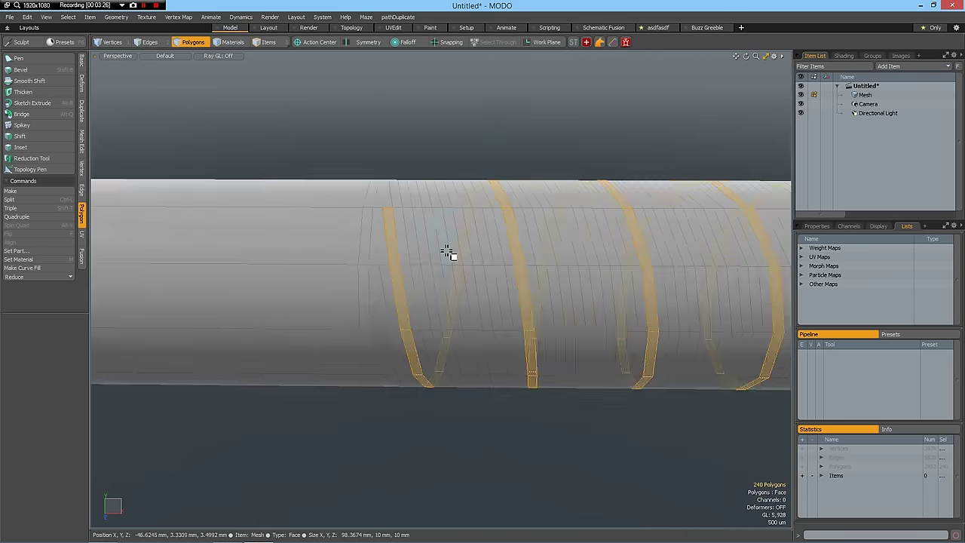
Bevel the selected spiral polygon strip outward with a Shift of 5 mm to raise the thread.
alt+shift+drag(555, 273, 314, 369)
scroll(394, 270, down, 5)
scroll(394, 270, up, 3)
key(shift+b)
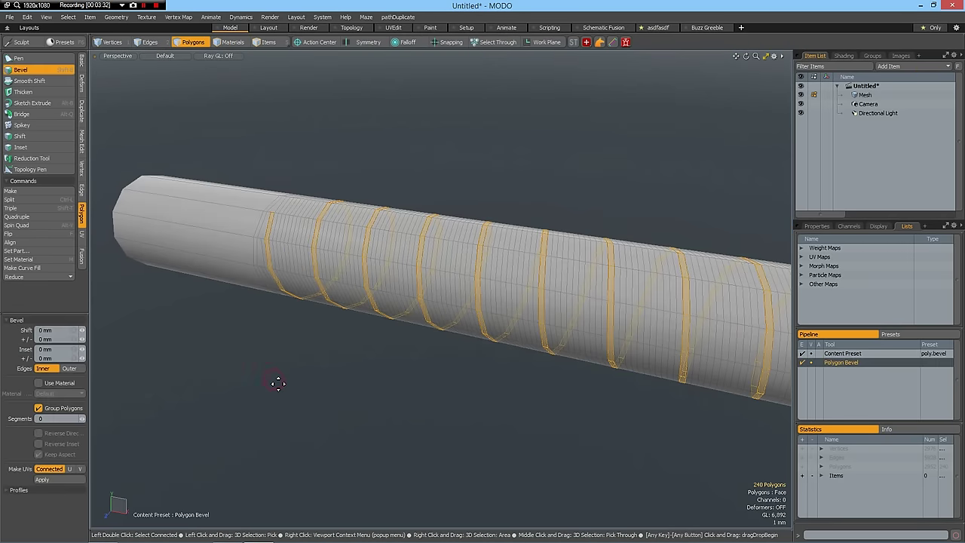
scroll(510, 398, down, 3)
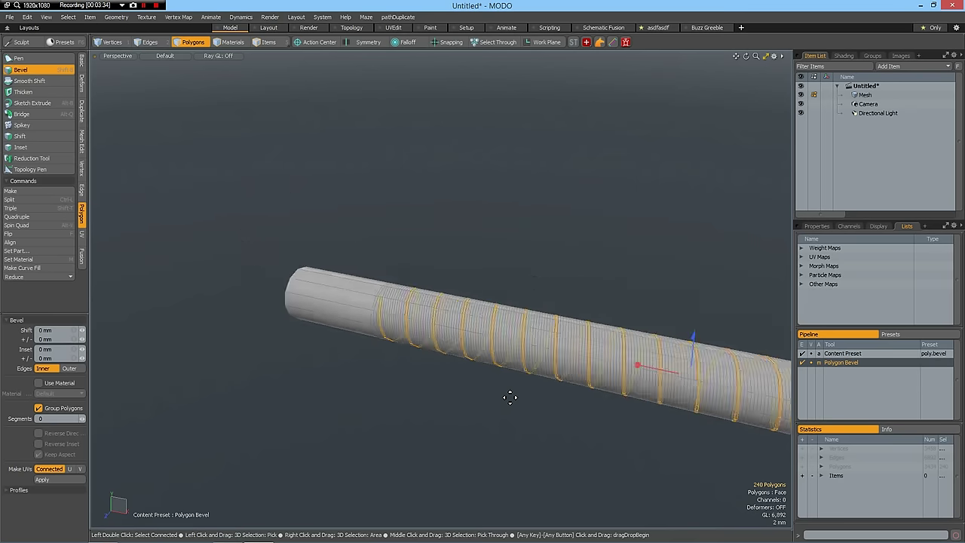
scroll(749, 302, up, 2)
drag(778, 332, 776, 289)
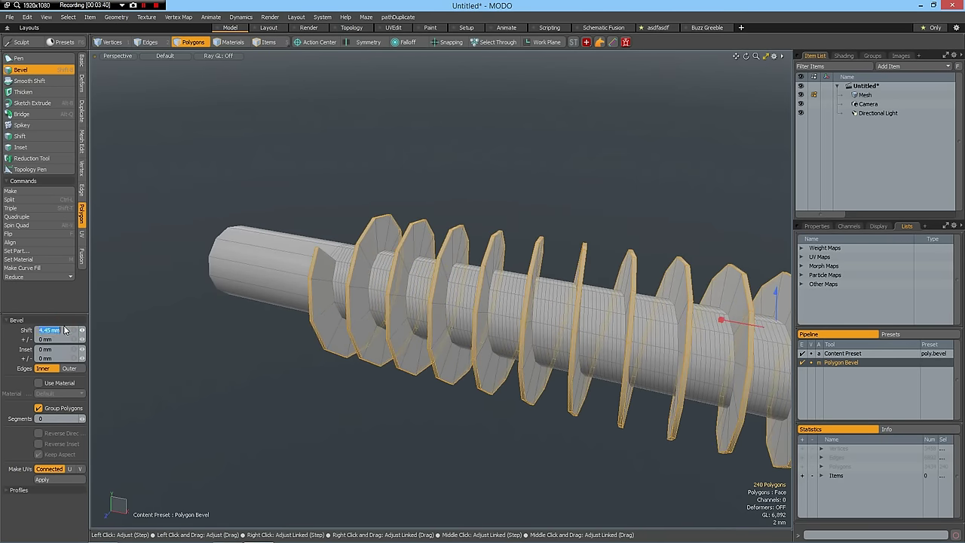
click(64, 330)
text(5)
key(Return)
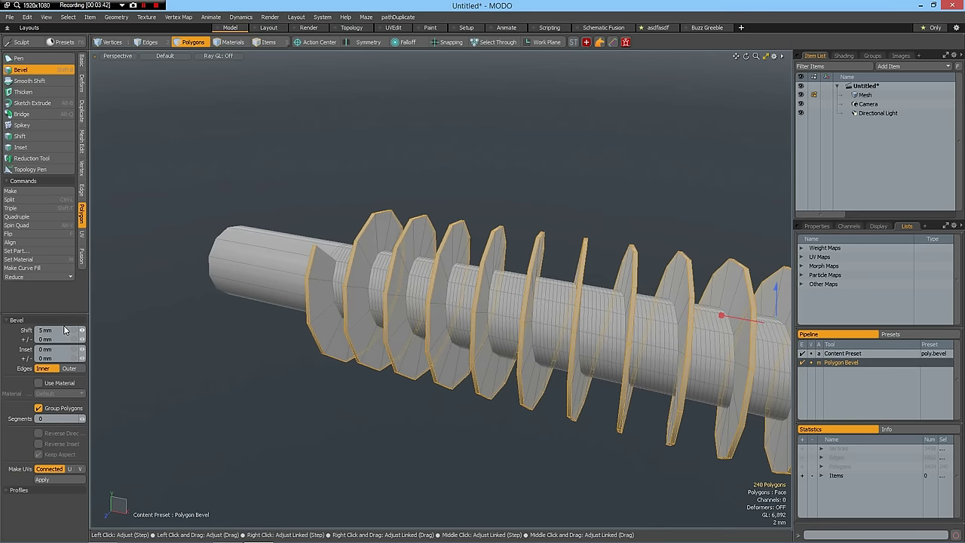
key(space)
Clear the selection and use Add Loop to insert a spiral edge loop on the thread's side wall at about 20%.
scroll(330, 270, up, 5)
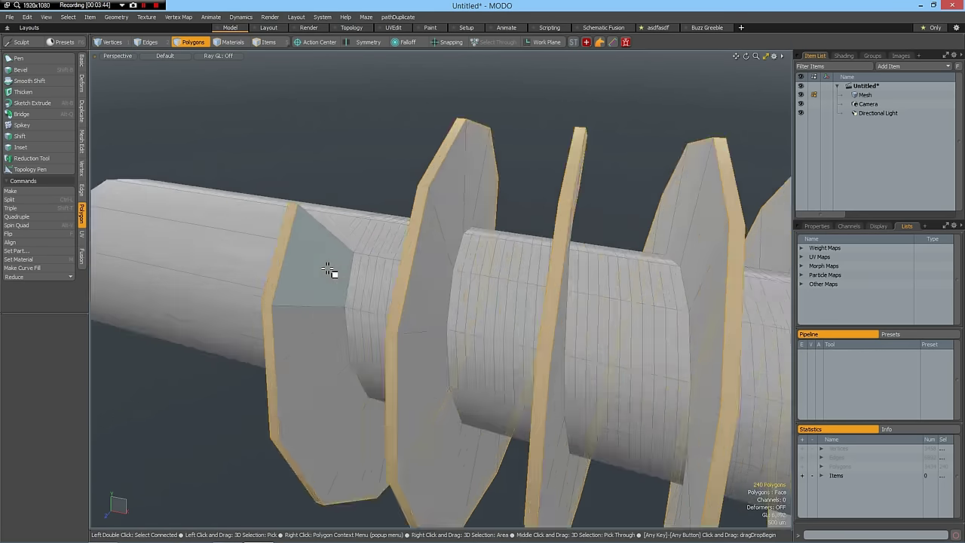
scroll(328, 269, up, 2)
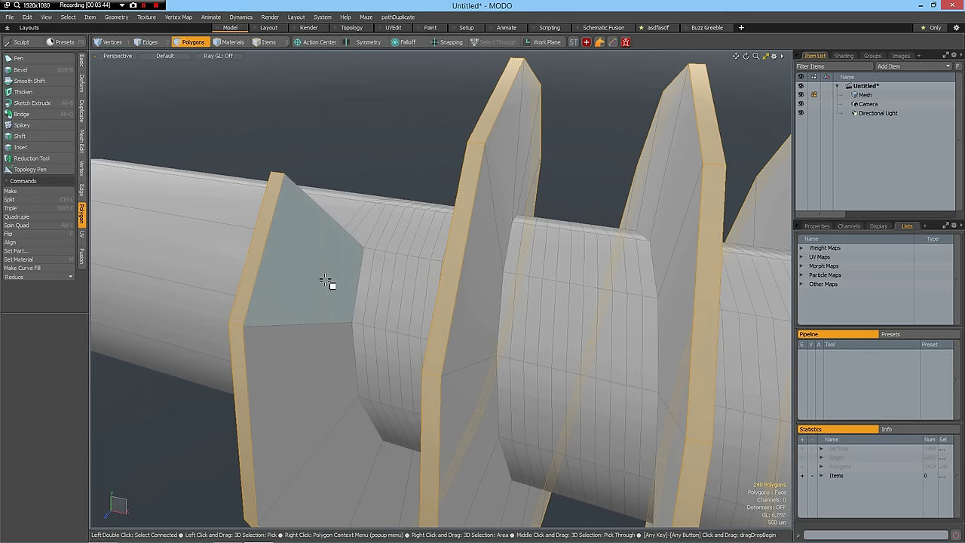
click(329, 89)
key(alt+l)
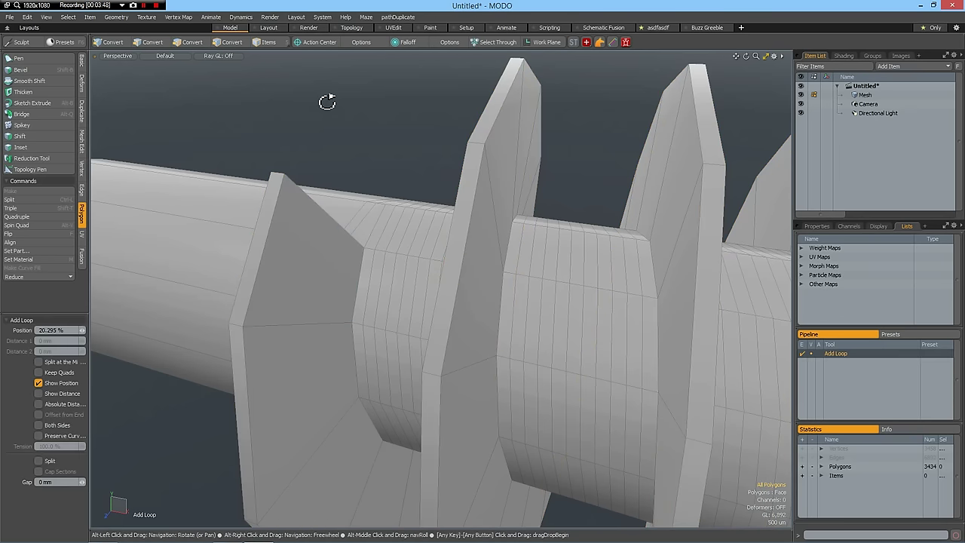
click(271, 325)
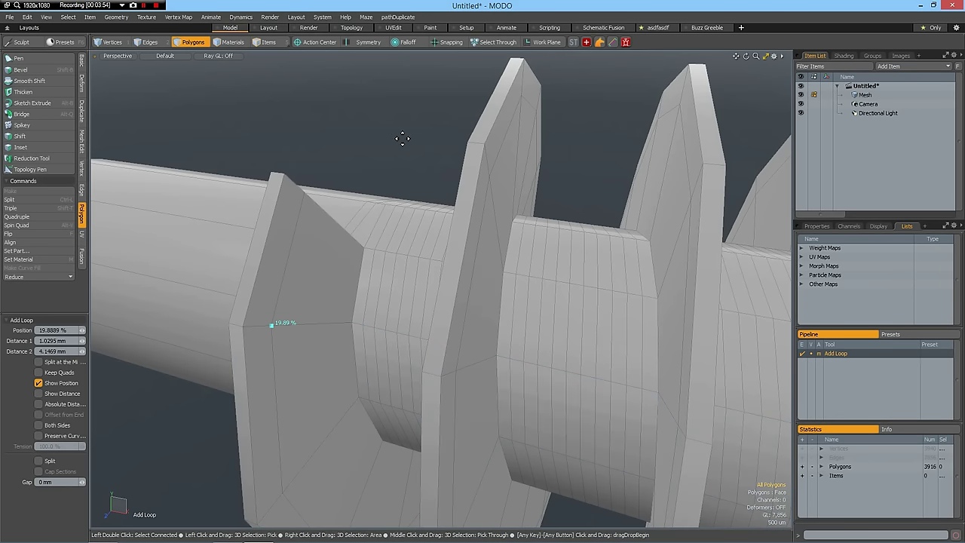
On the shaft between two thread turns, select the three edges nearest each side of the band.
alt+drag(347, 286, 395, 282)
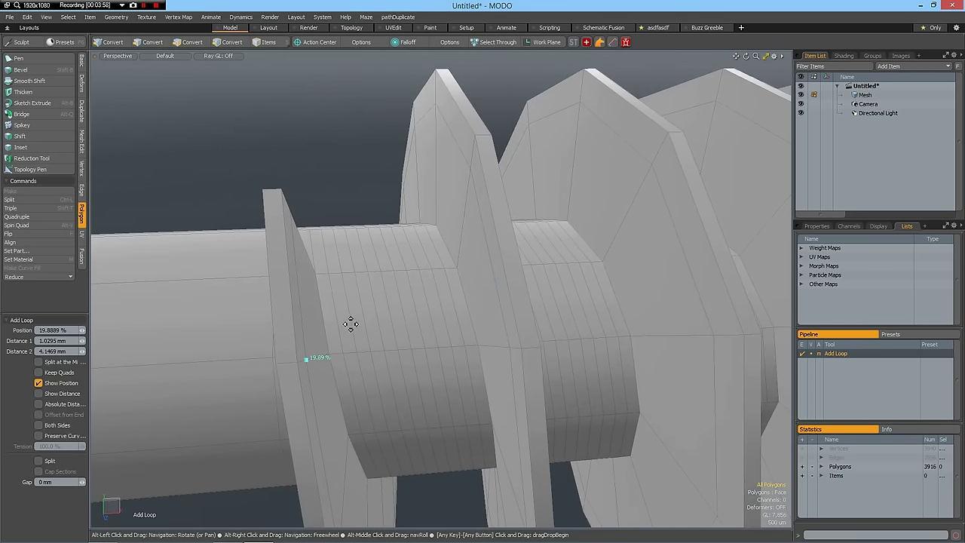
scroll(317, 332, up, 2)
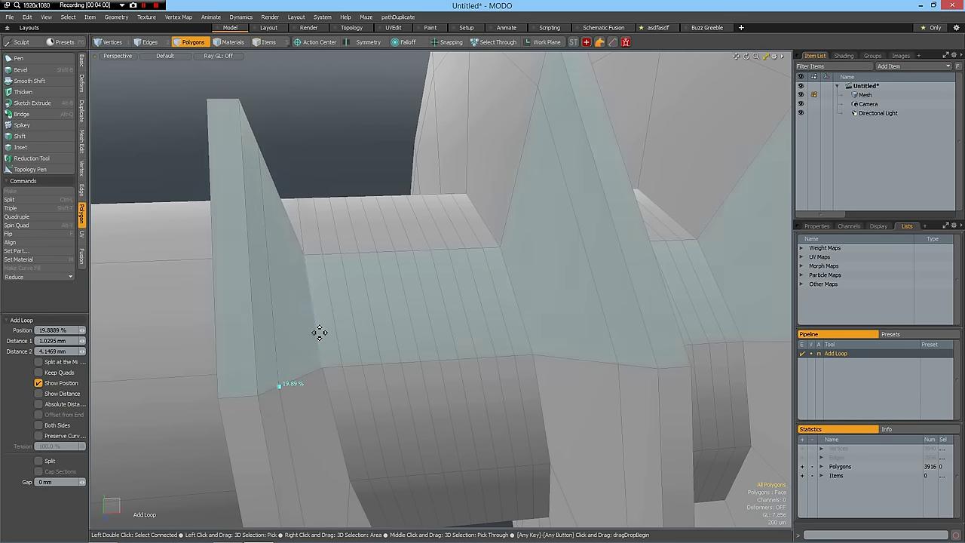
key(2)
click(319, 330)
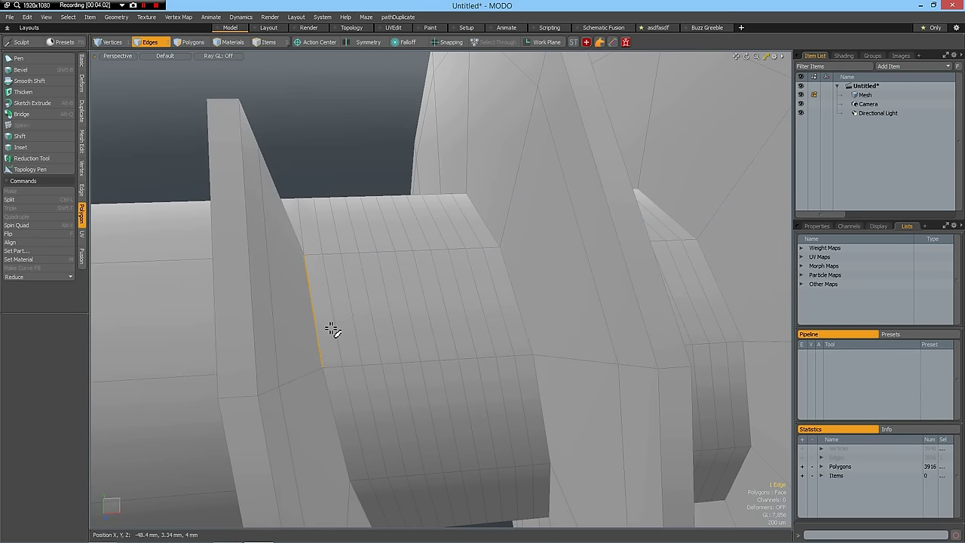
shift+click(332, 326)
shift+click(355, 323)
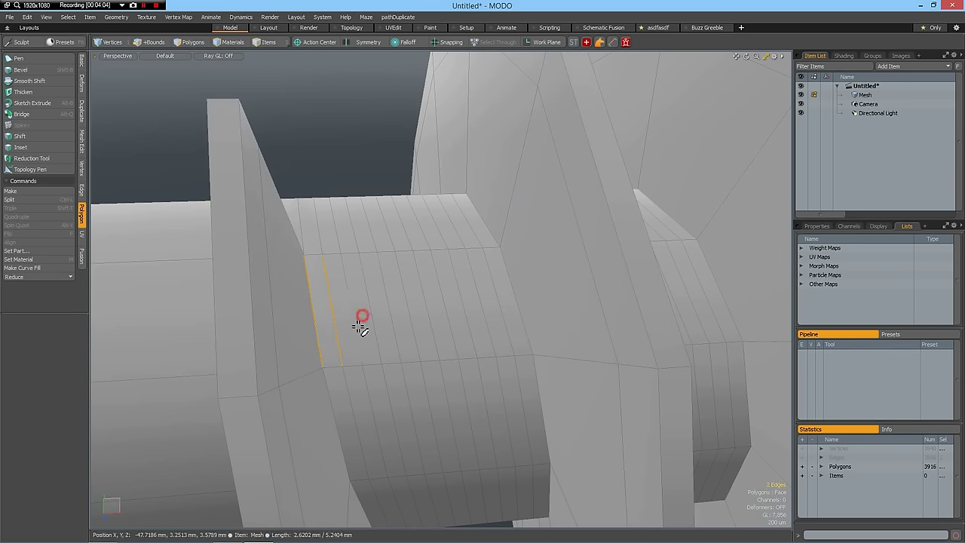
shift+click(520, 302)
shift+click(499, 314)
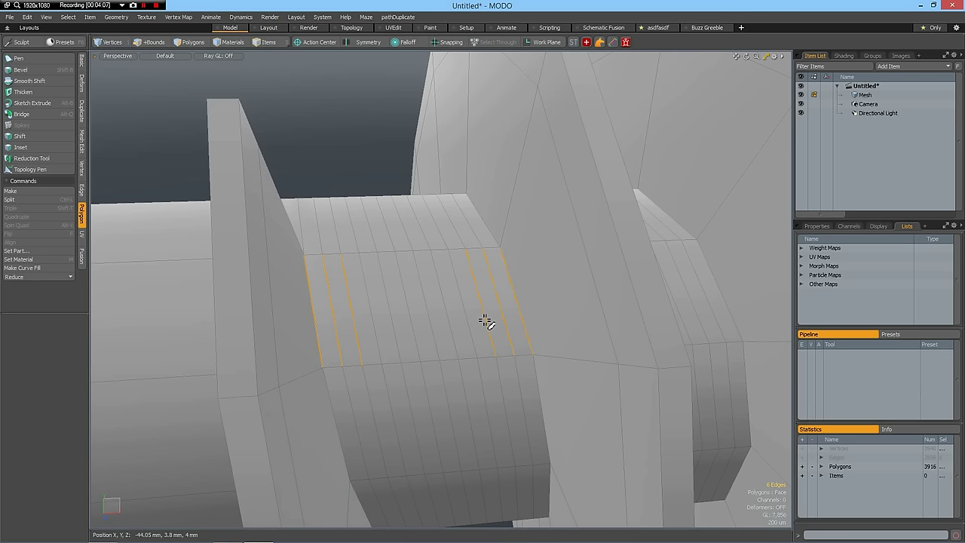
key(2)
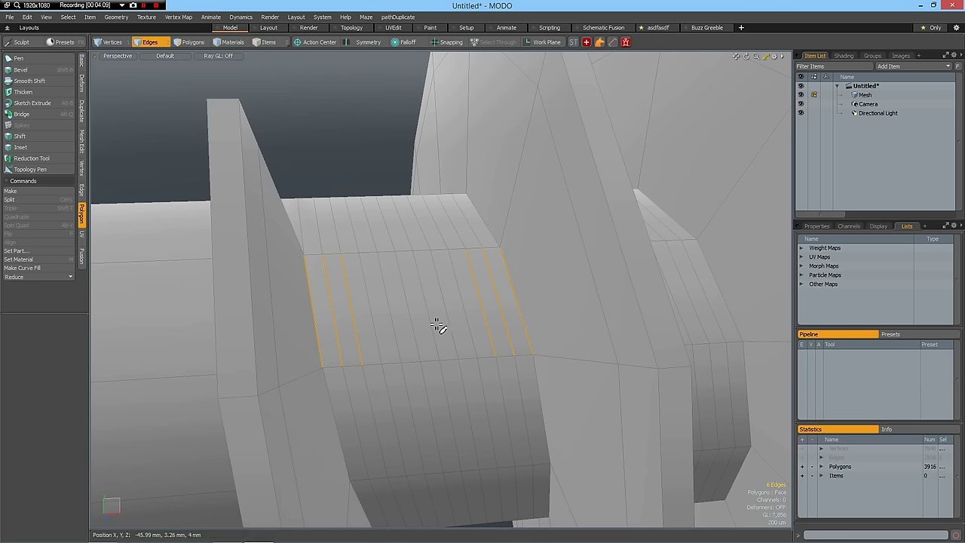
Add two edges in the middle of the band to the selection and expand all selected edges into spiral loops.
key(shift)
shift+click(428, 327)
shift+click(411, 329)
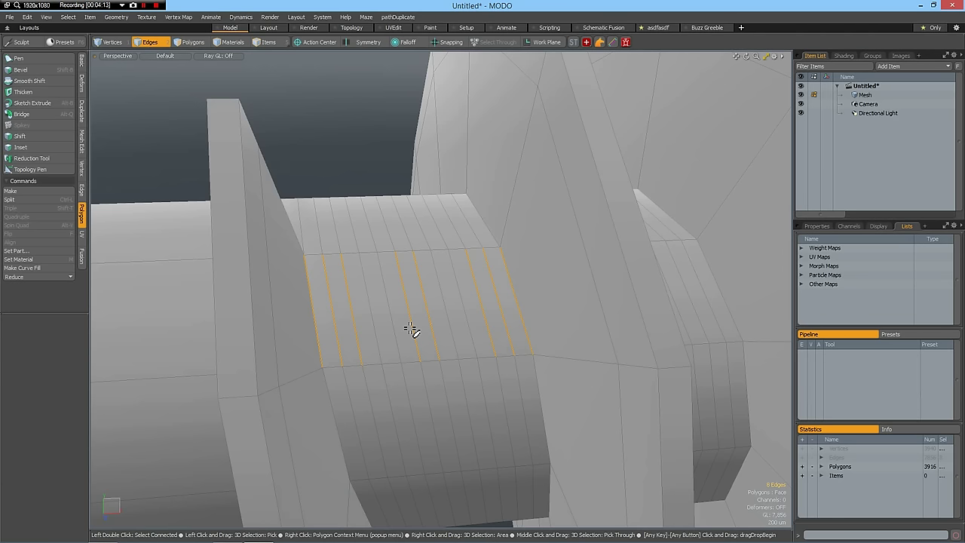
key(l)
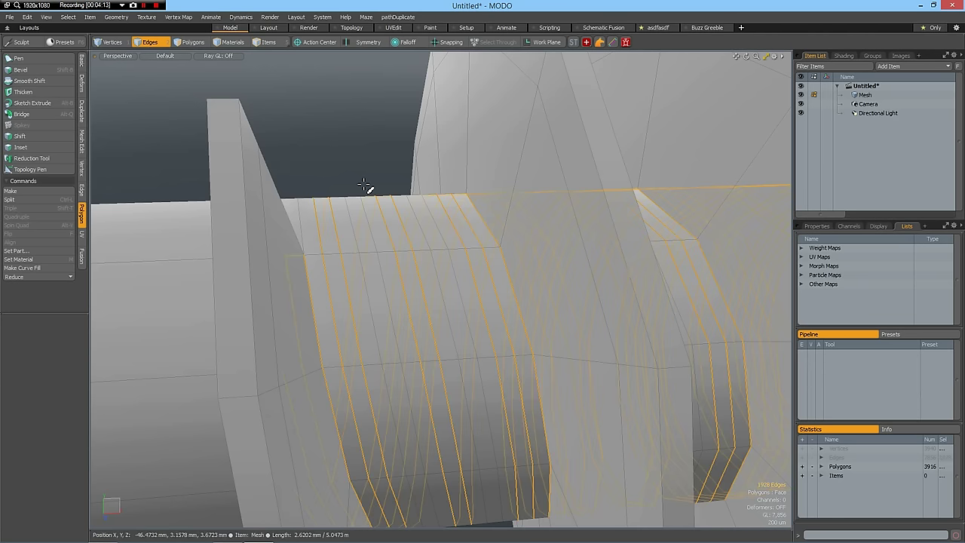
Deselect the stray edge at each end of the thread and delete the remaining selected spiral edge loops.
alt+drag(354, 183, 568, 200)
key(ctrl)
scroll(480, 464, down, 10)
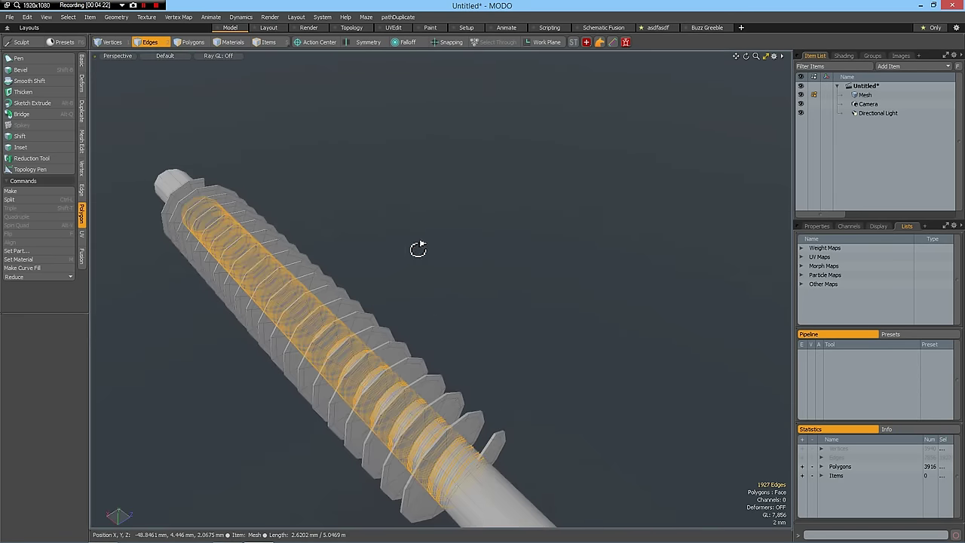
alt+drag(417, 249, 181, 395)
scroll(497, 339, up, 5)
key(ctrl)
scroll(492, 384, down, 5)
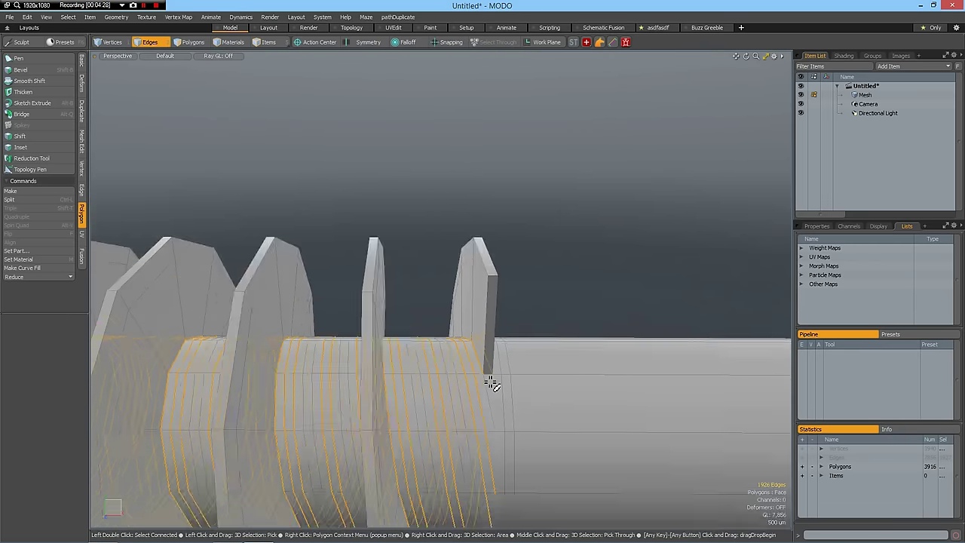
key(Delete)
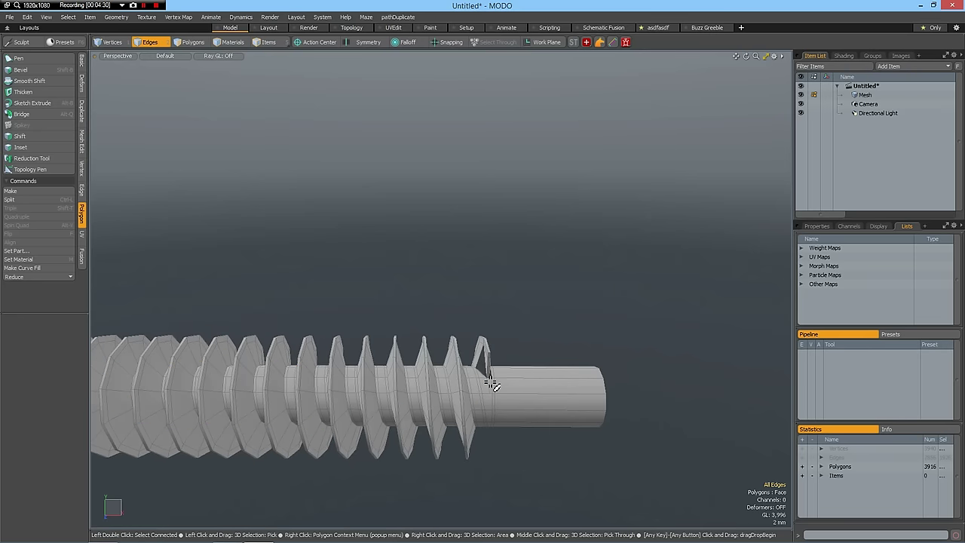
Inspect the thread and its ends from several angles with the subdivision preview switched on and off.
alt+drag(455, 387, 484, 420)
scroll(465, 388, up, 5)
key(Tab)
scroll(537, 412, down, 3)
key(Tab)
key(alt+Tab)
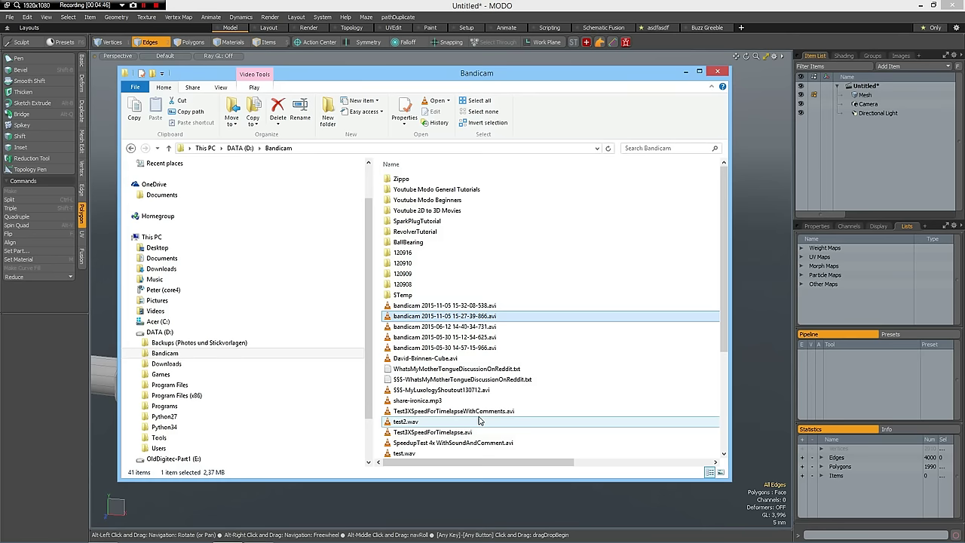
key(alt+Tab)
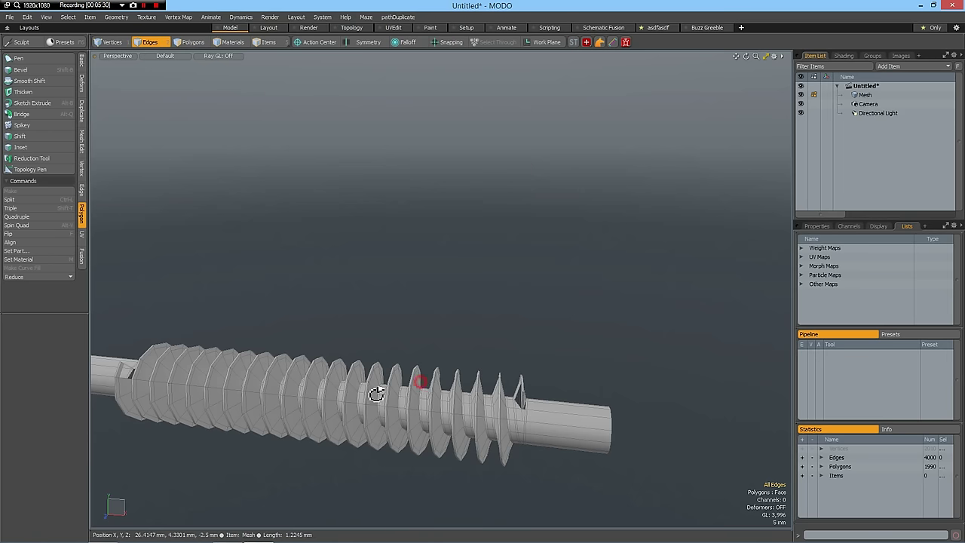
alt+drag(378, 394, 372, 394)
alt+shift+drag(392, 354, 473, 281)
scroll(515, 333, up, 2)
key(Tab)
key(Tab)
alt+drag(558, 347, 530, 343)
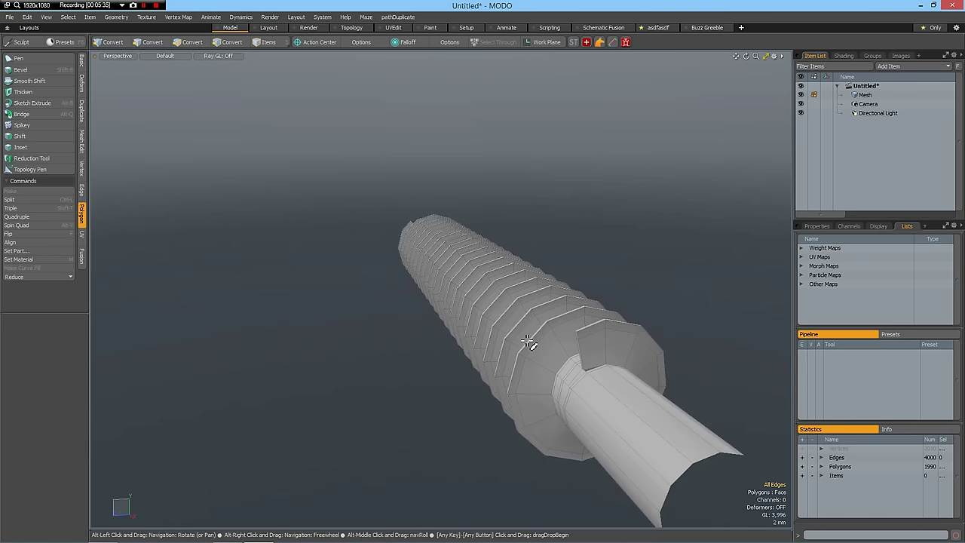
Looking along the shaft's axis, keep only every other lengthwise row of vertices around the inner shaft selected.
key(KP_3)
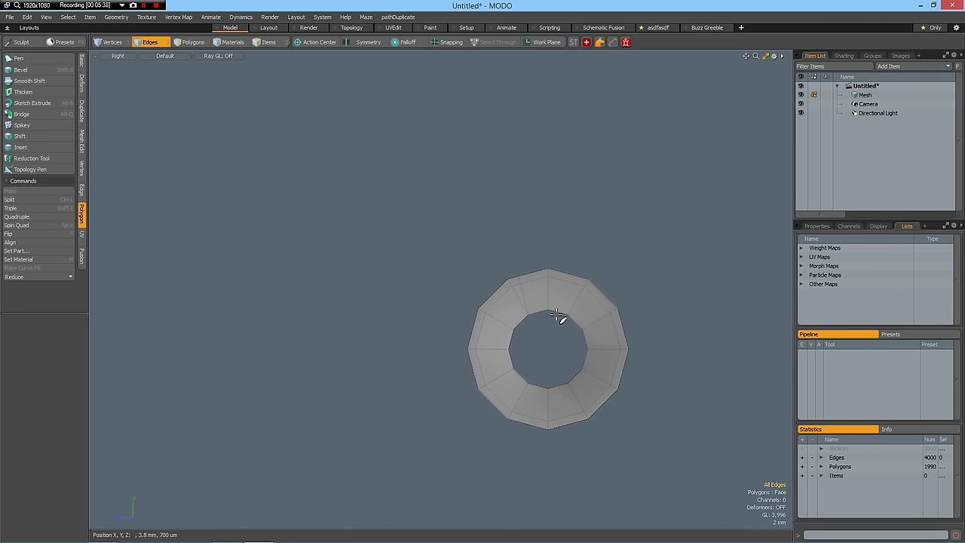
scroll(555, 310, down, 1)
scroll(554, 310, up, 2)
mouse_move(518, 282)
alt+mouse_down()
mouse_move(512, 270)
mouse_move(504, 284)
alt+mouse_up()
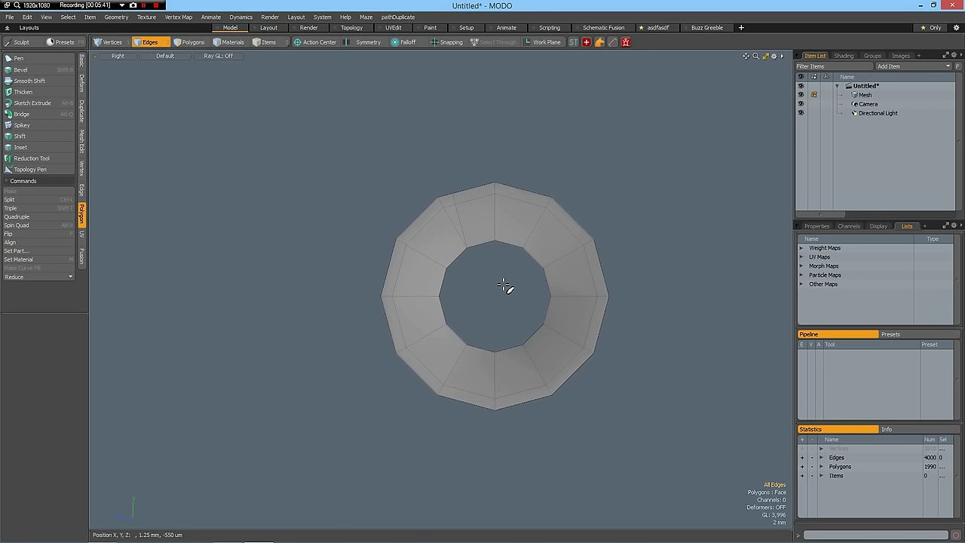
key(1)
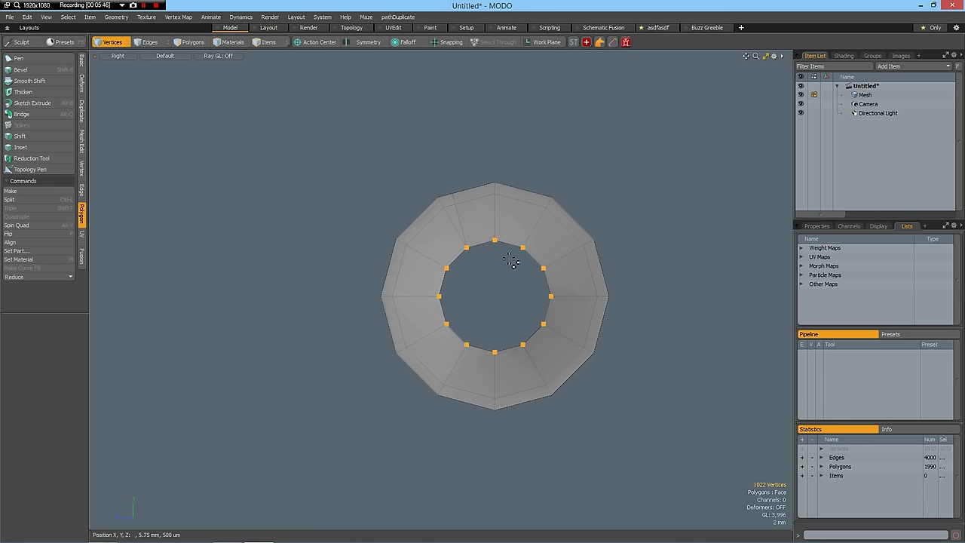
middle_drag(490, 232, 558, 285)
shift+drag(565, 296, 564, 297)
shift+drag(556, 345, 536, 312)
shift+drag(516, 374, 451, 340)
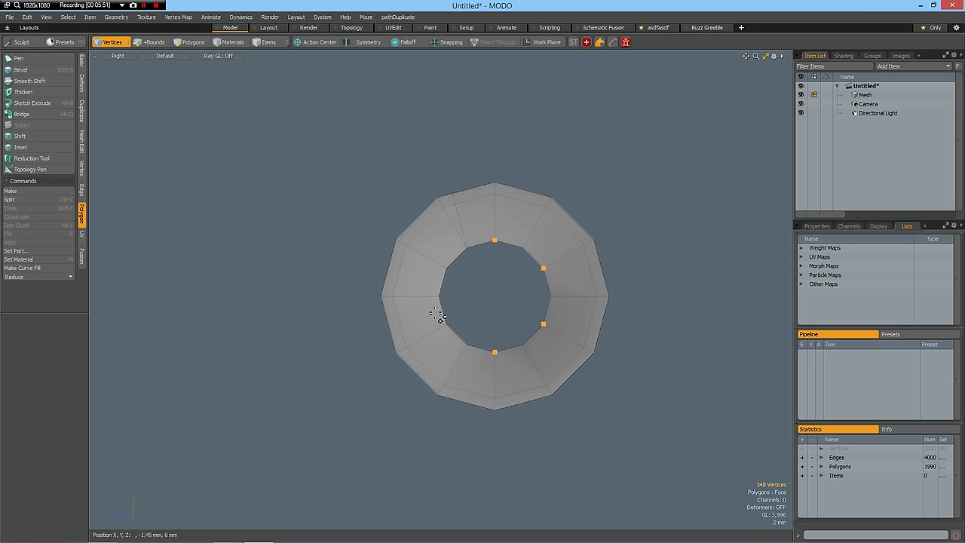
shift+click(447, 324)
shift+middle_drag(442, 258, 458, 280)
scroll(463, 284, up, 2)
key(ctrl+space)
click(544, 285)
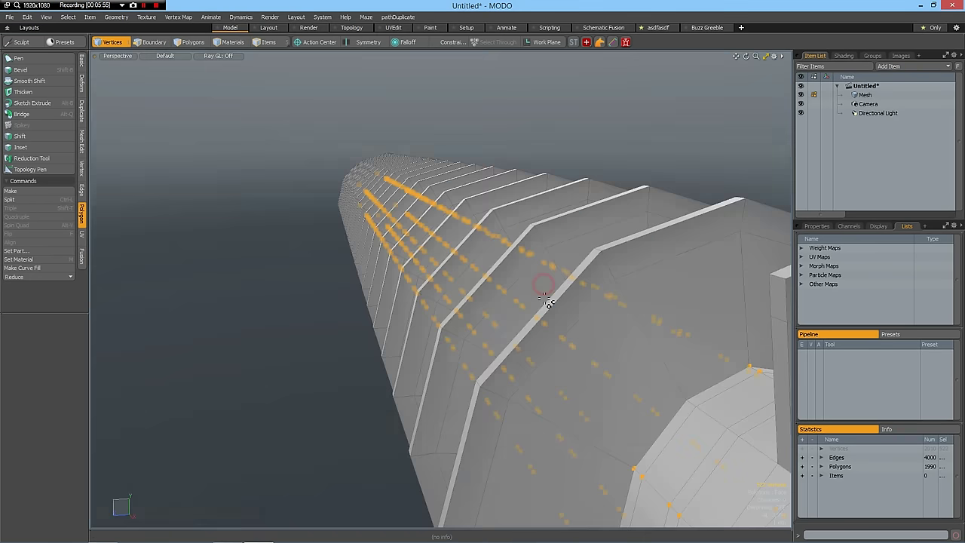
alt+drag(553, 304, 583, 341)
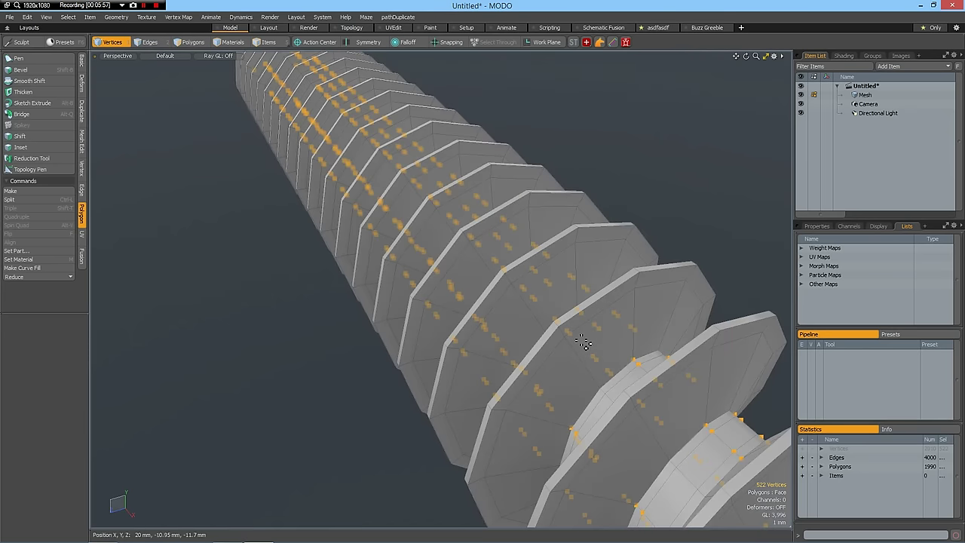
From the top view, add a Linear falloff along X and set its symmetry to End.
key(KP_1)
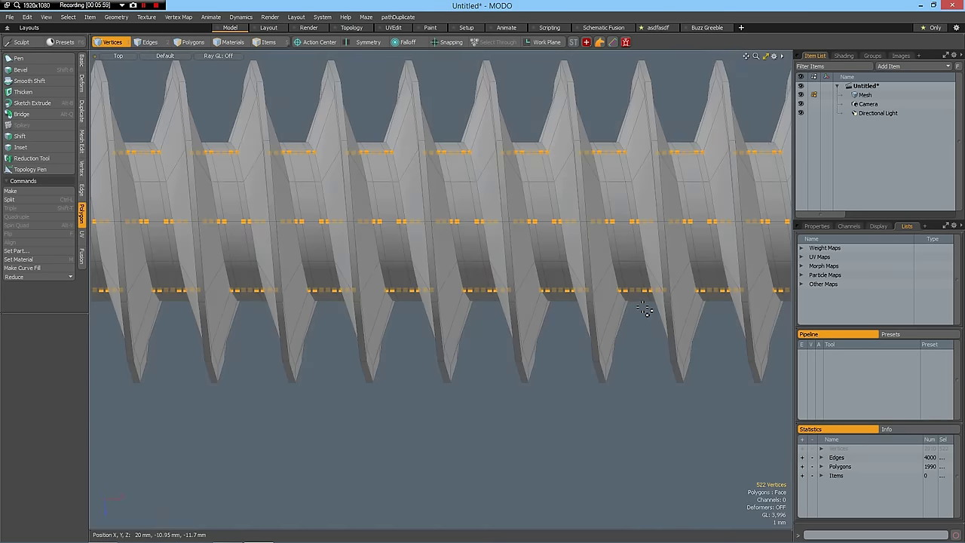
scroll(647, 330, down, 5)
scroll(647, 336, up, 1)
mouse_move(609, 366)
alt+mouse_down()
mouse_move(579, 340)
mouse_move(601, 356)
alt+mouse_up()
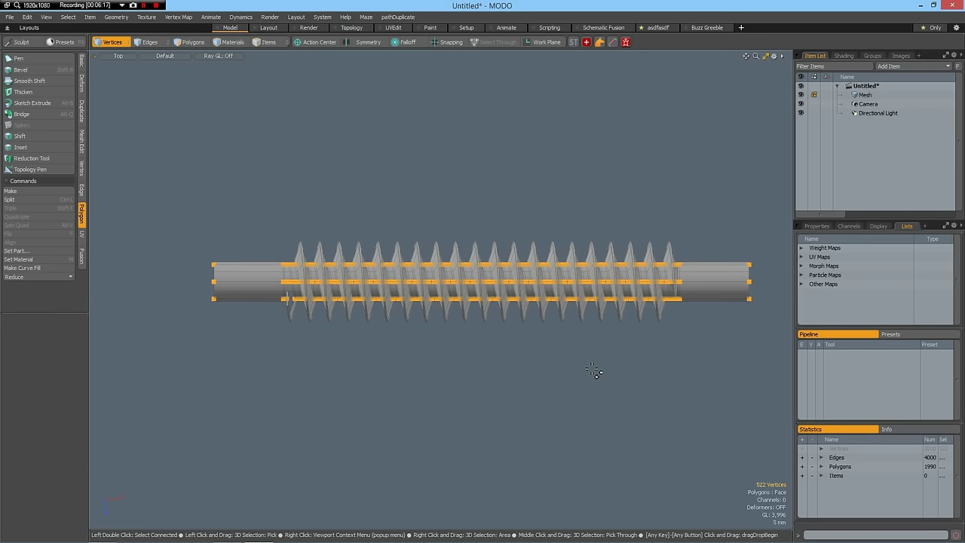
click(407, 43)
click(408, 53)
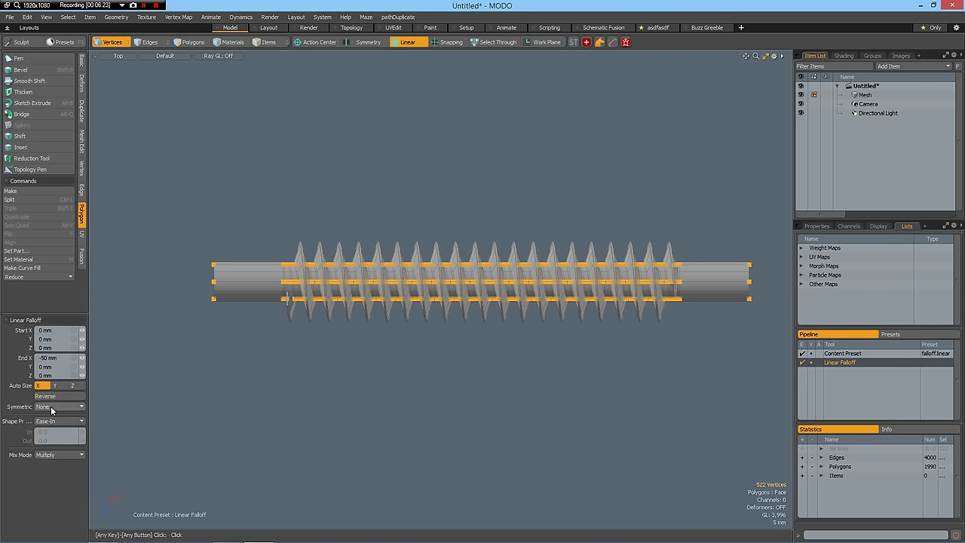
click(50, 405)
click(52, 423)
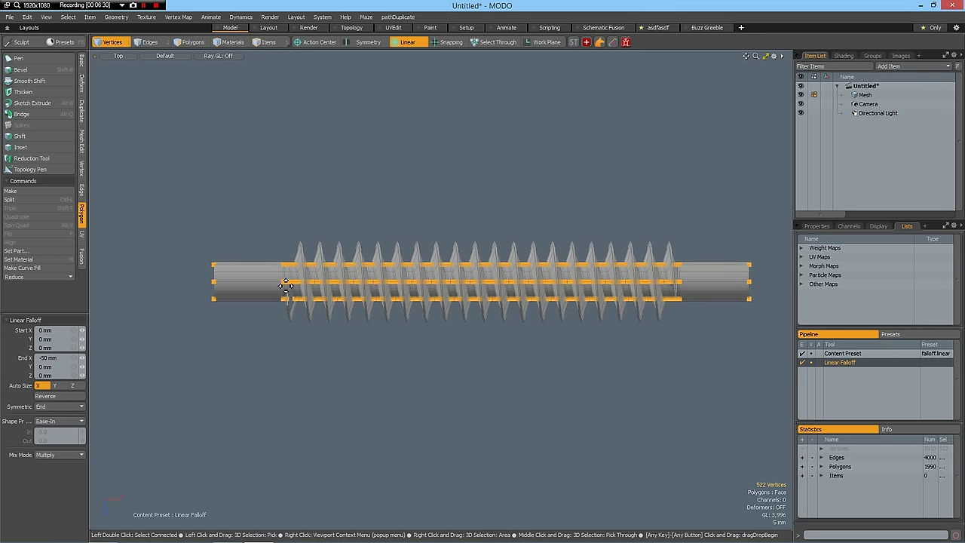
Stretch the falloff from the thread's start to its middle, with start at 0, 0, 0 mm and end at -50, 0, 0 mm.
drag(282, 281, 483, 281)
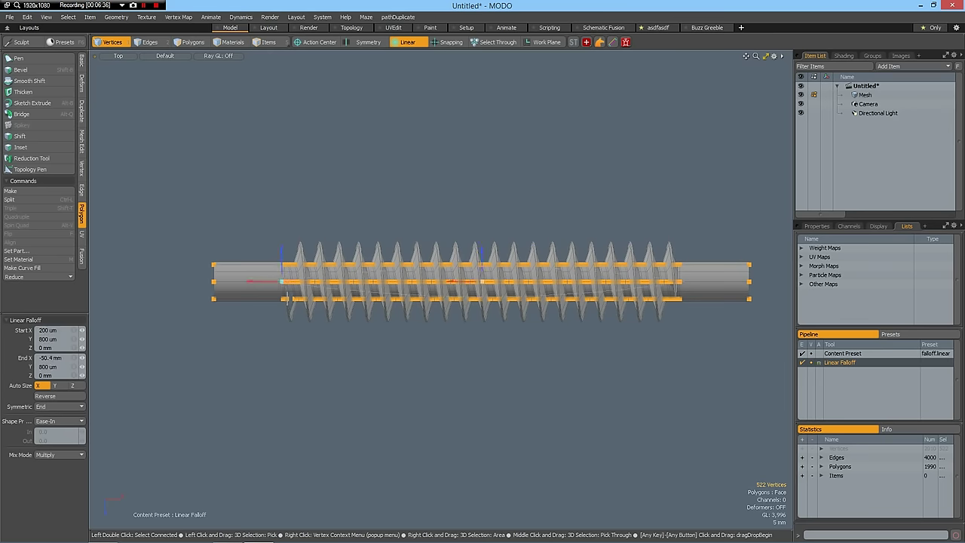
click(74, 331)
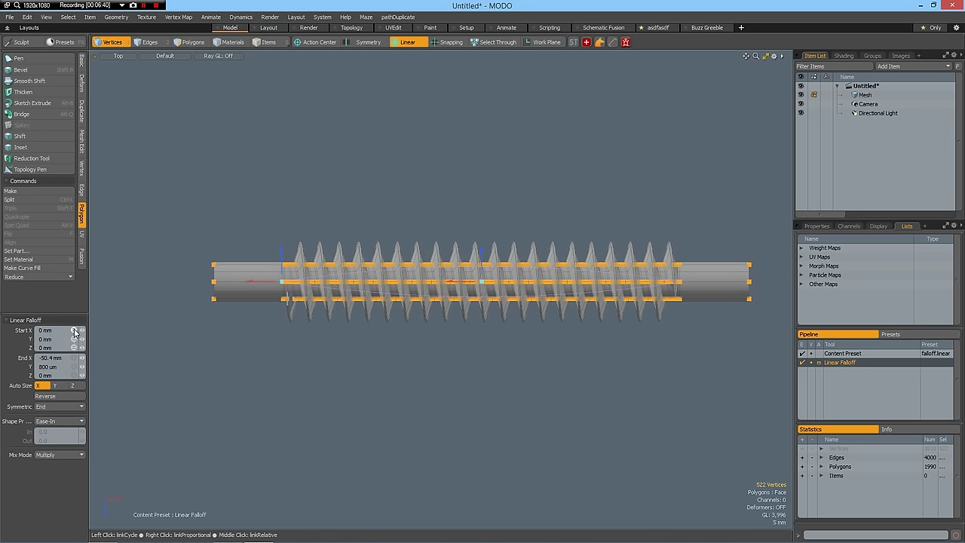
click(67, 359)
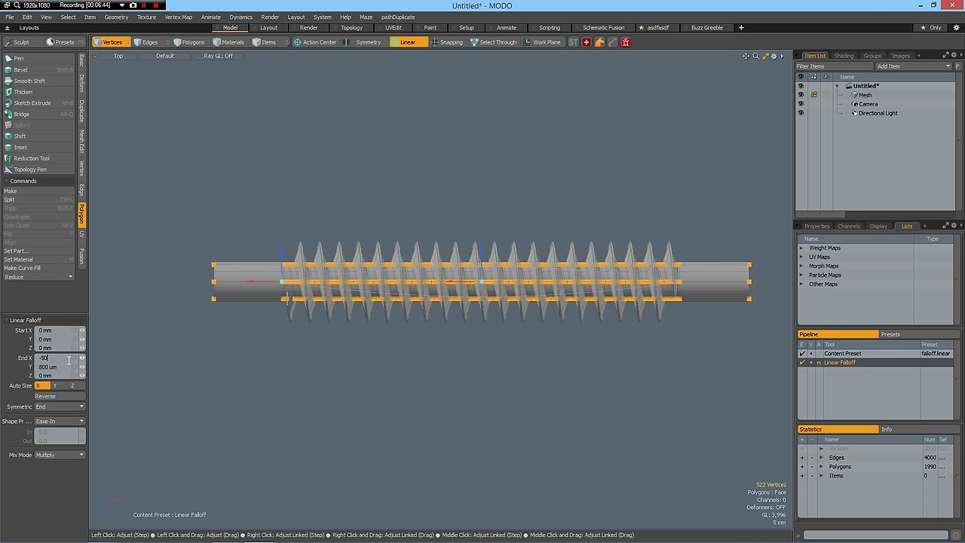
click(61, 369)
Move the selected shaft vertices 5 mm along X through the linear falloff.
key(w)
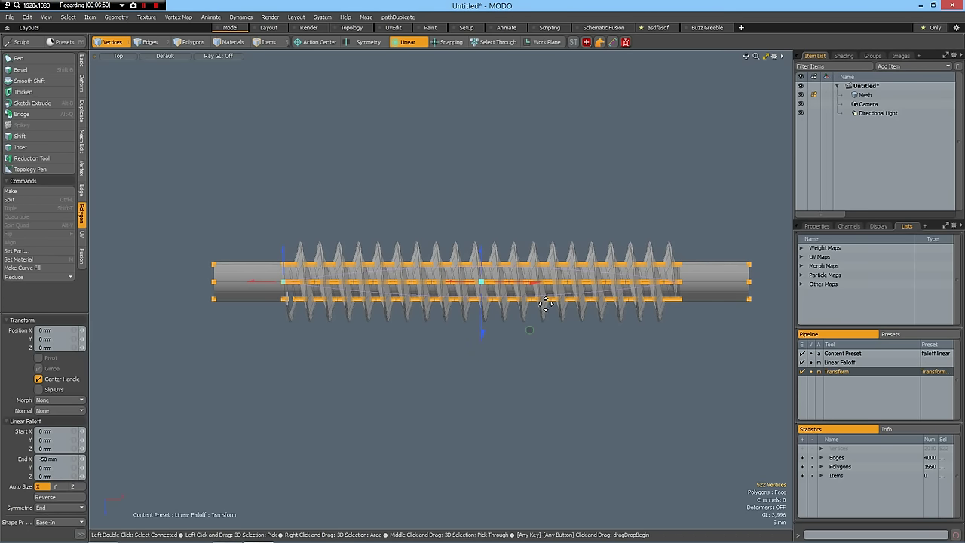
drag(533, 284, 552, 283)
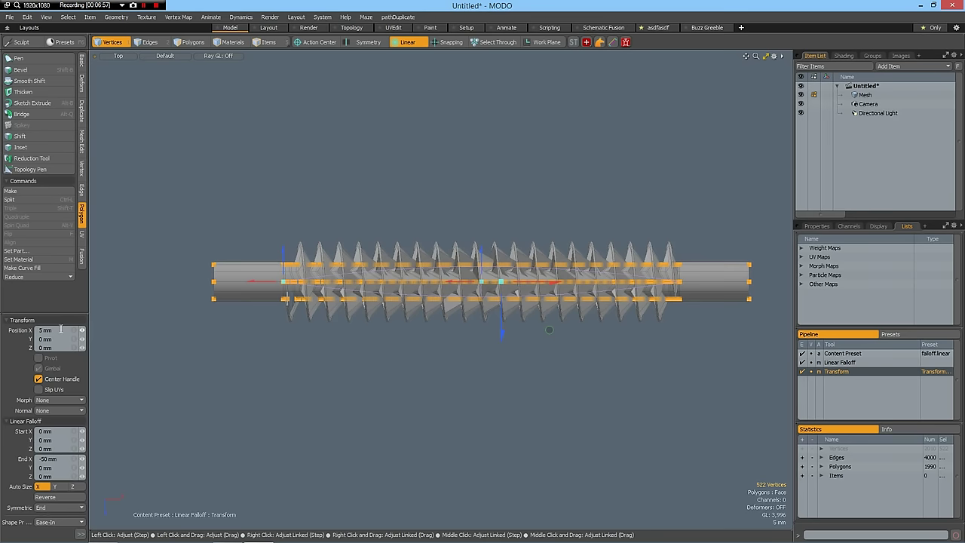
key(KP_3)
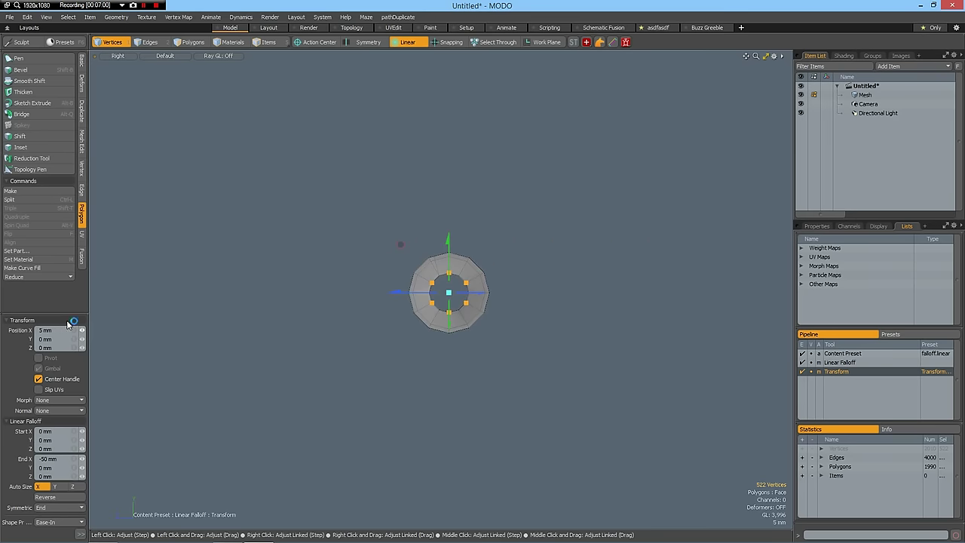
key(space)
Looking along the shaft's axis, select the alternate inner vertex rows that were left out of the previous move.
scroll(464, 289, up, 3)
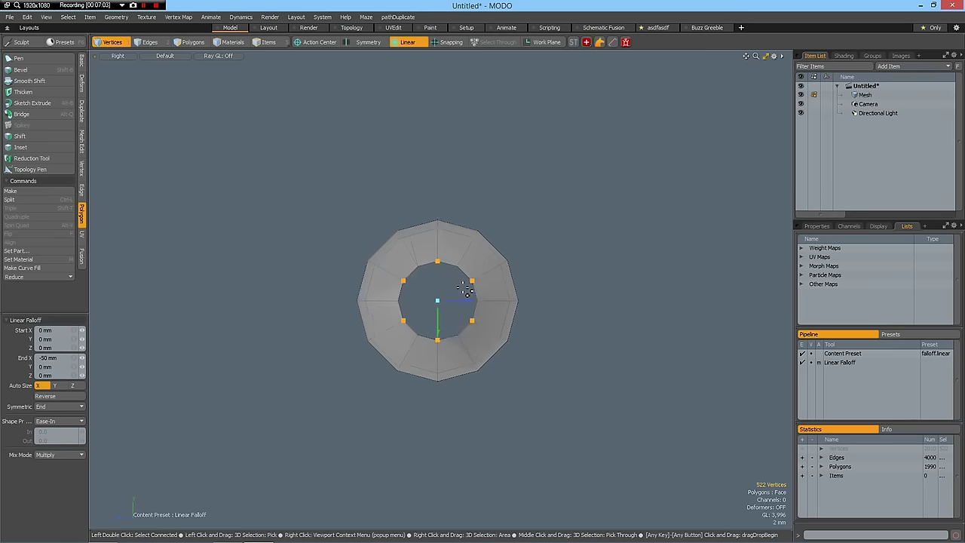
scroll(464, 289, up, 3)
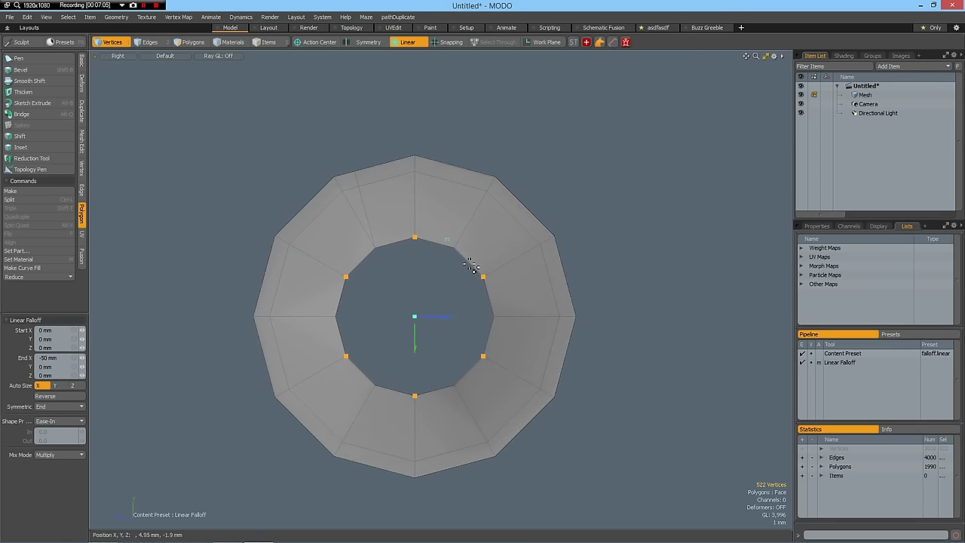
click(455, 250)
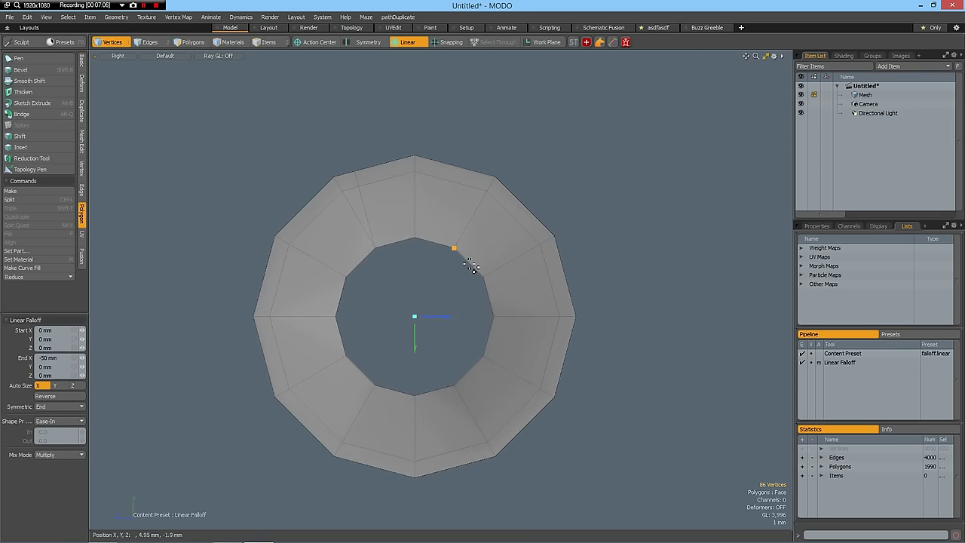
shift+click(491, 316)
scroll(449, 375, up, 1)
shift+middle_drag(449, 372, 469, 407)
scroll(470, 408, down, 1)
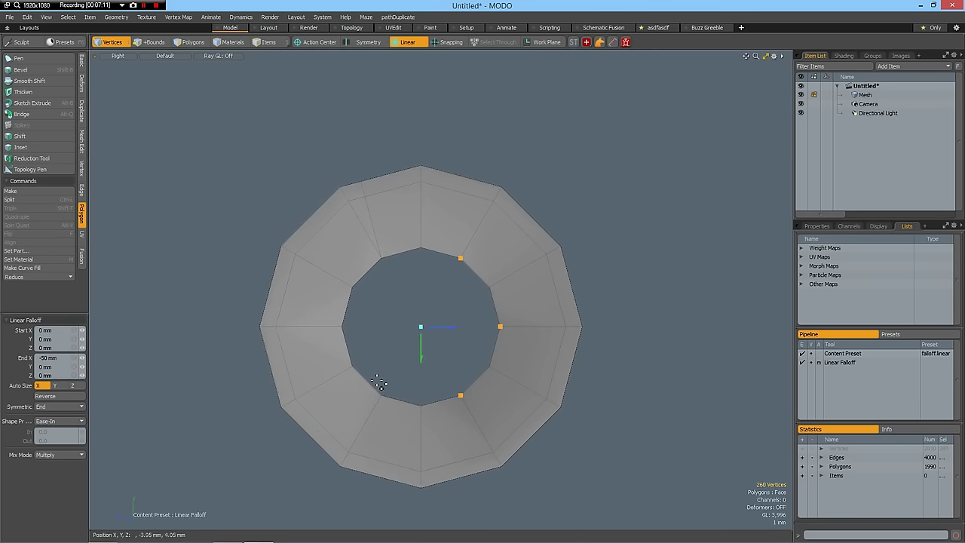
shift+click(380, 393)
scroll(385, 389, up, 2)
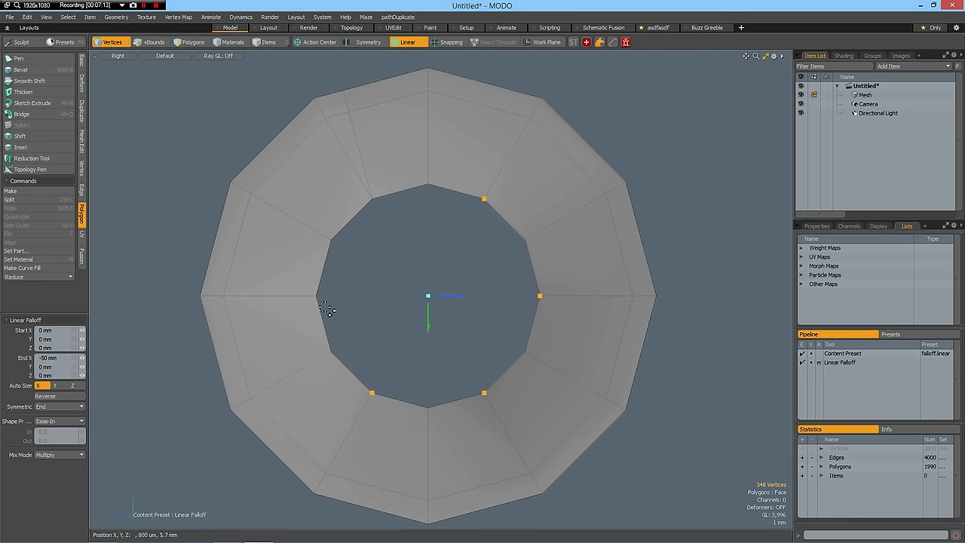
shift+click(351, 260)
shift+click(370, 197)
Move the selected alternate vertices -5 mm along X through the falloff, and clear the selection and falloff.
key(KP_1)
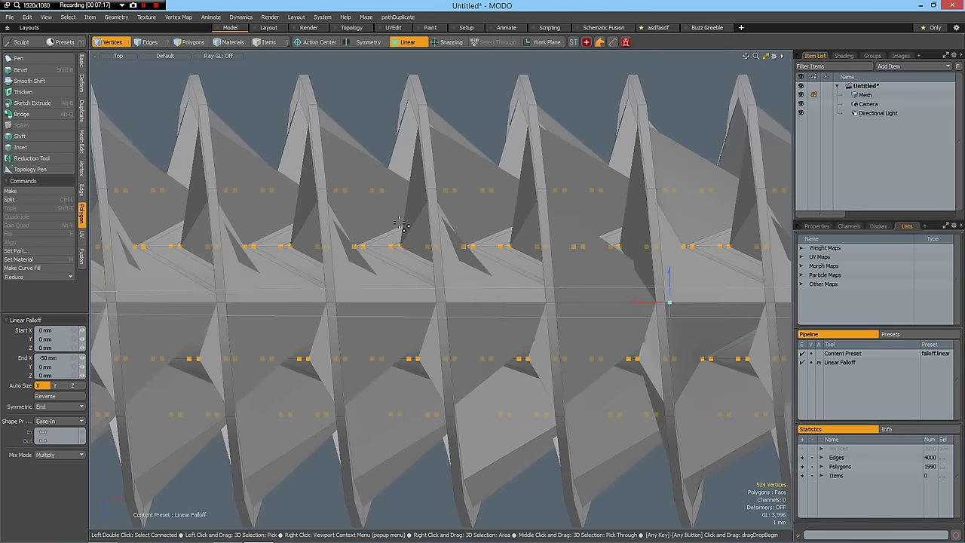
scroll(404, 232, down, 5)
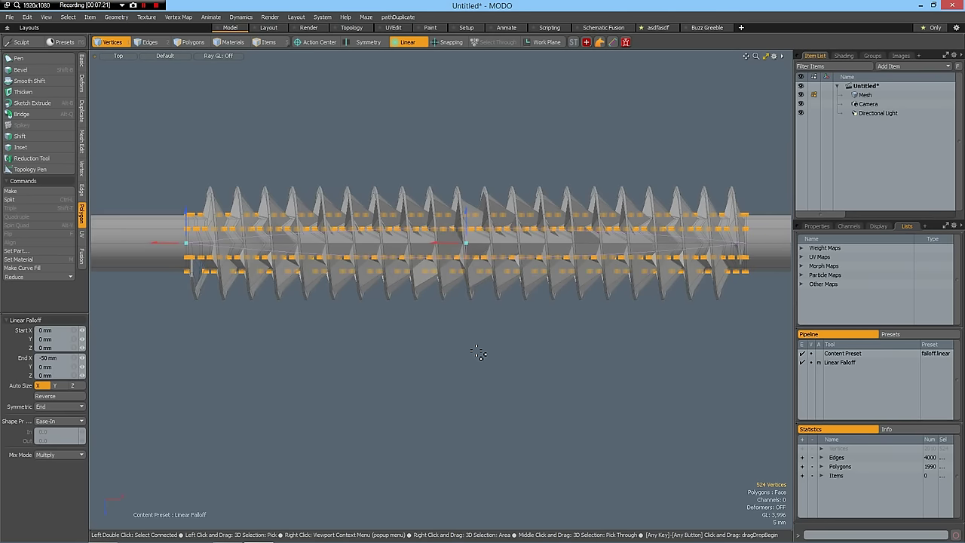
key(y)
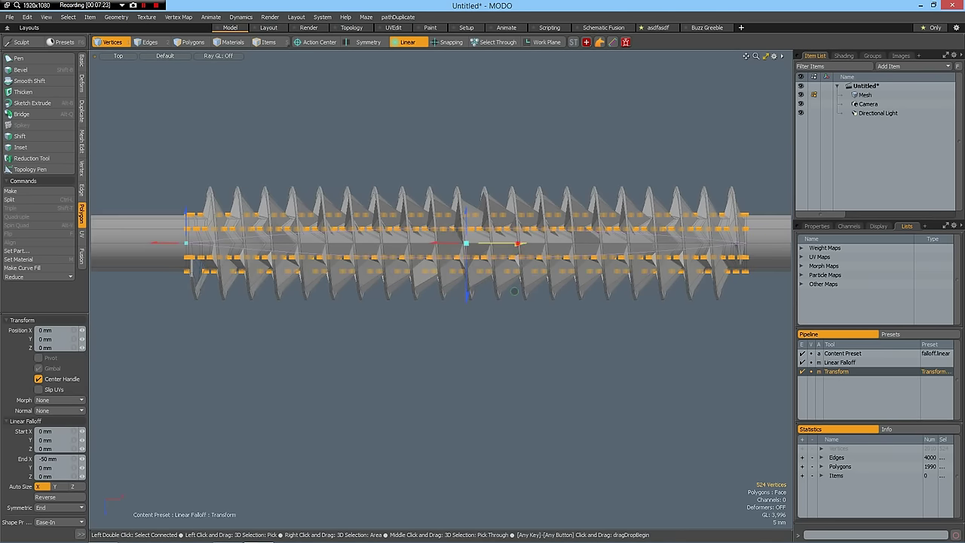
drag(513, 291, 495, 292)
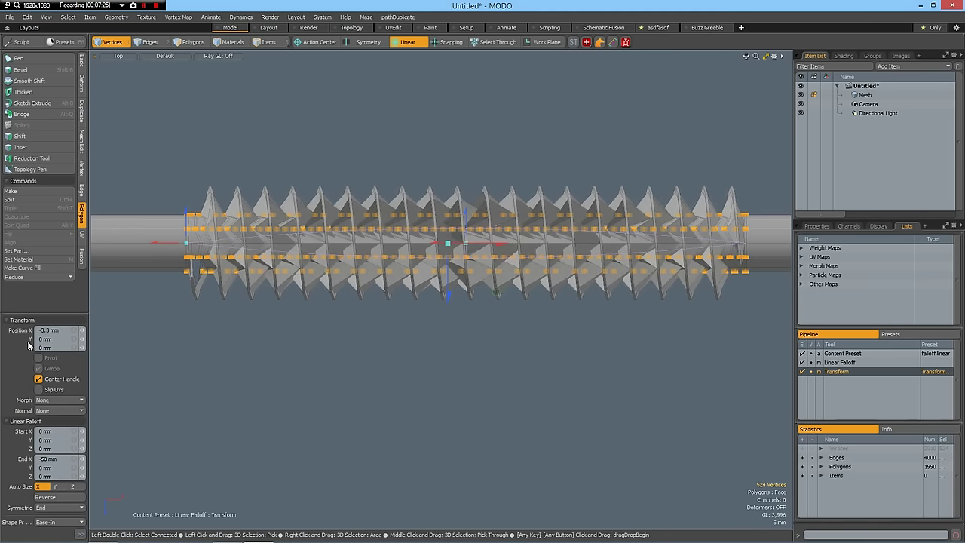
click(61, 330)
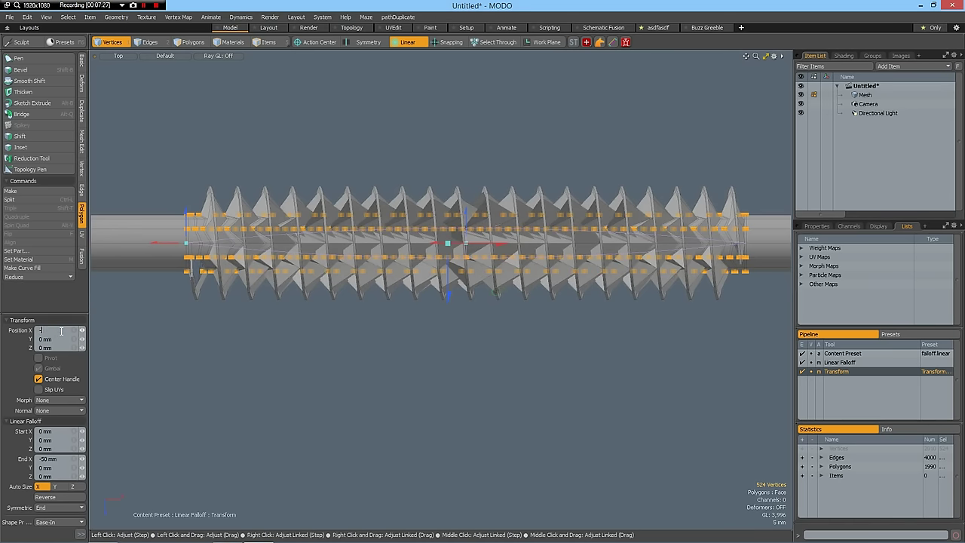
text(-5)
key(Return)
key(space)
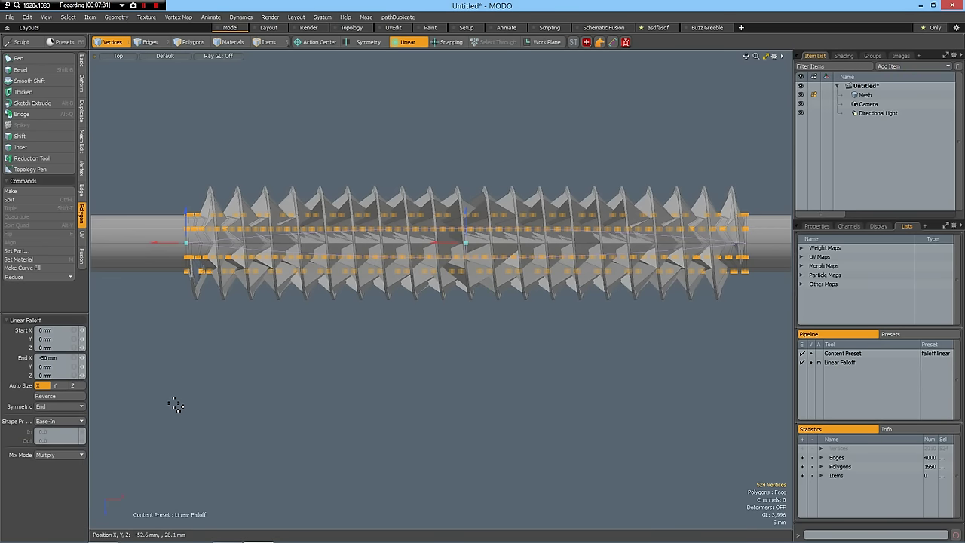
key(Escape)
Turn on subdivision for the screw and check the wavy thread in perspective.
scroll(423, 345, down, 2)
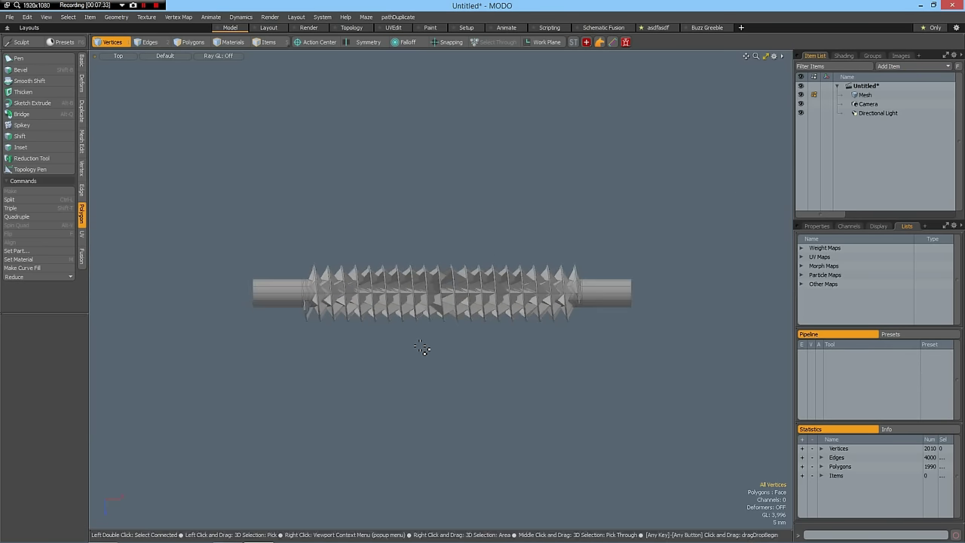
key(ctrl+space)
click(454, 320)
alt+drag(420, 362, 476, 335)
key(Tab)
scroll(468, 308, up, 10)
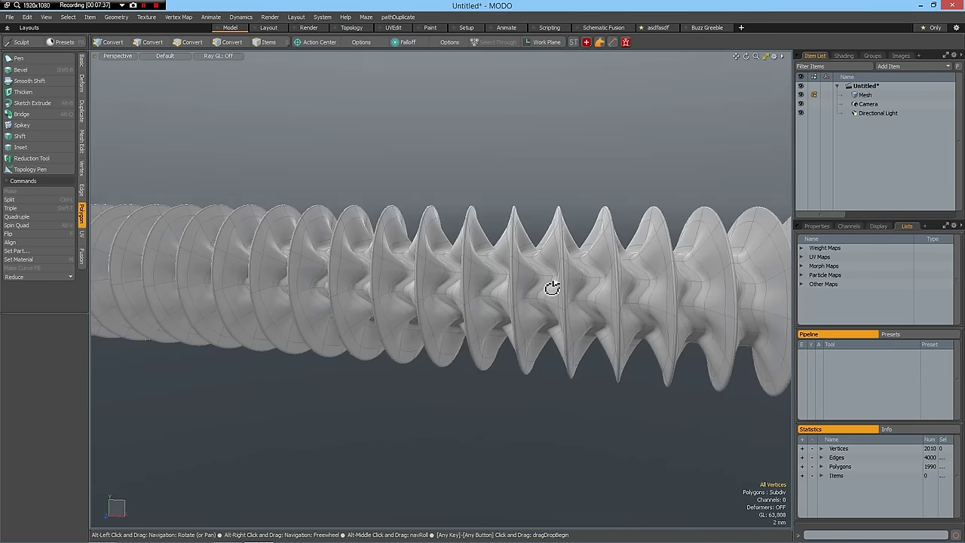
alt+drag(552, 288, 524, 307)
key(a)
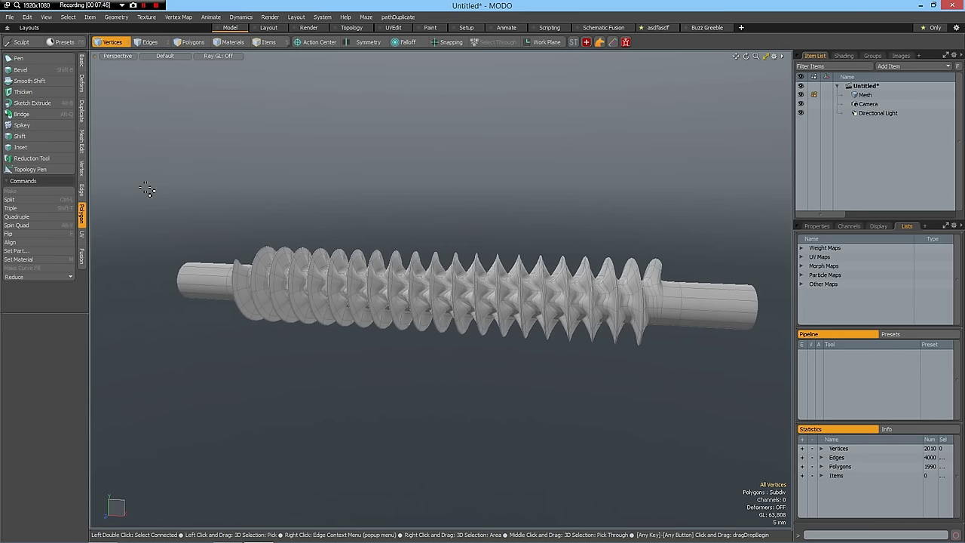
click(81, 61)
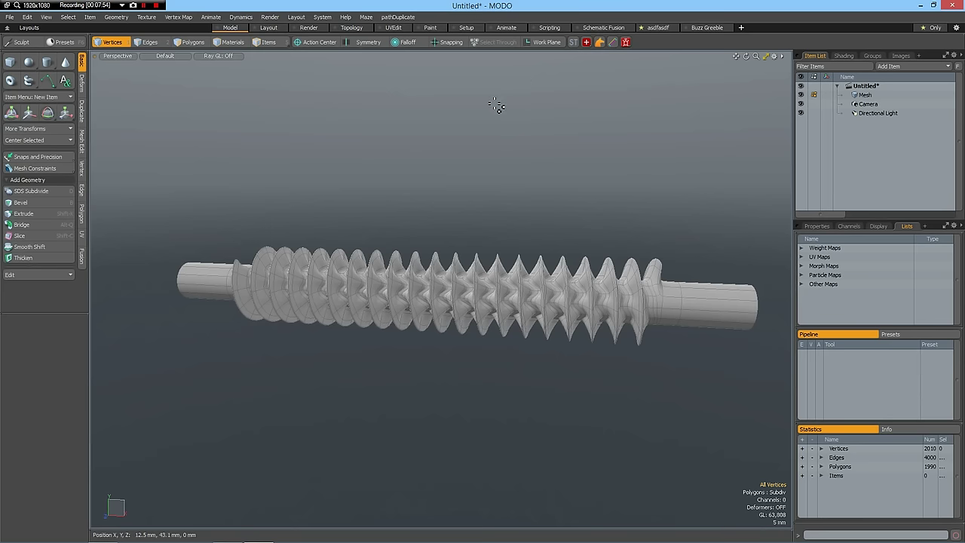
key(F11)
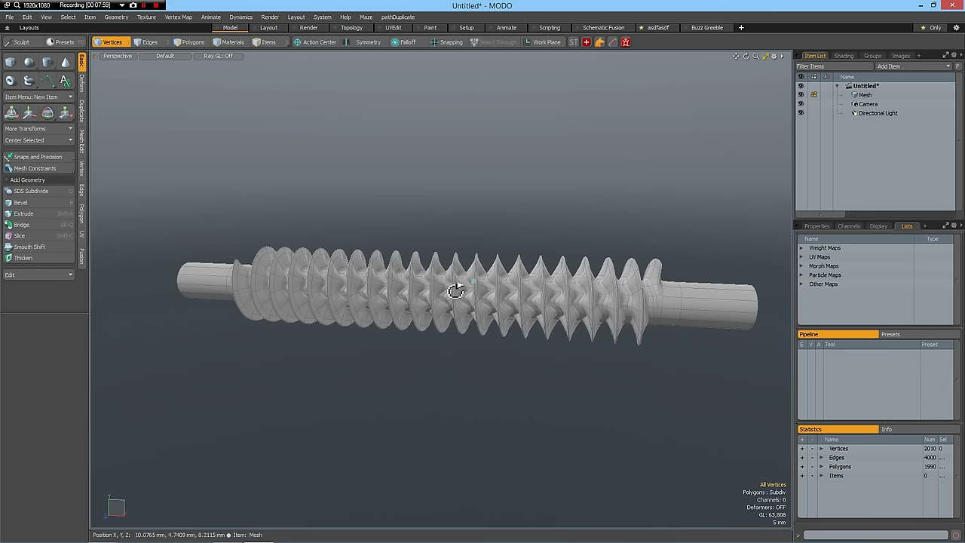
Clone the screw mesh three times upward, spacing the copies about 22.3 mm apart along Y.
click(81, 113)
click(34, 184)
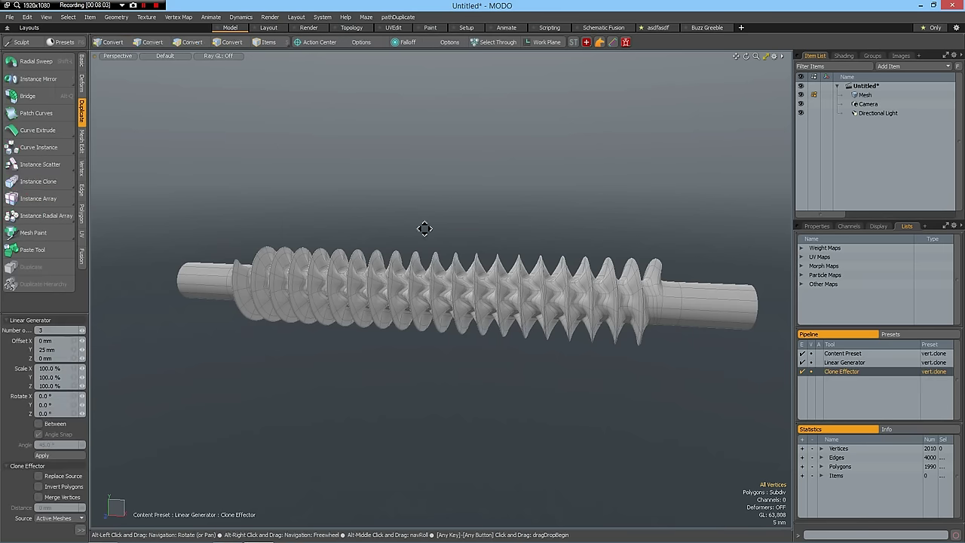
mouse_move(424, 228)
alt+mouse_down()
mouse_move(420, 327)
mouse_move(403, 287)
mouse_move(271, 353)
alt+mouse_up()
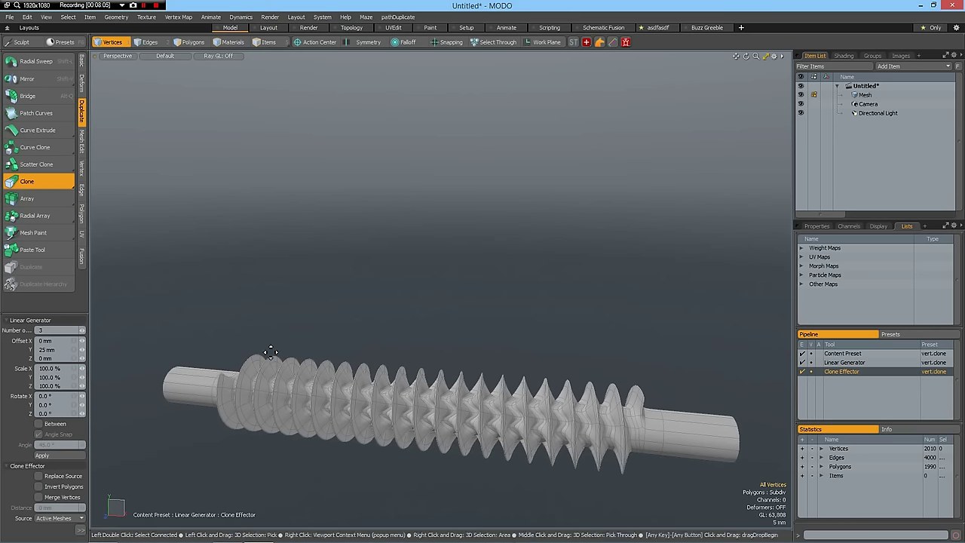
click(477, 334)
key(ctrl)
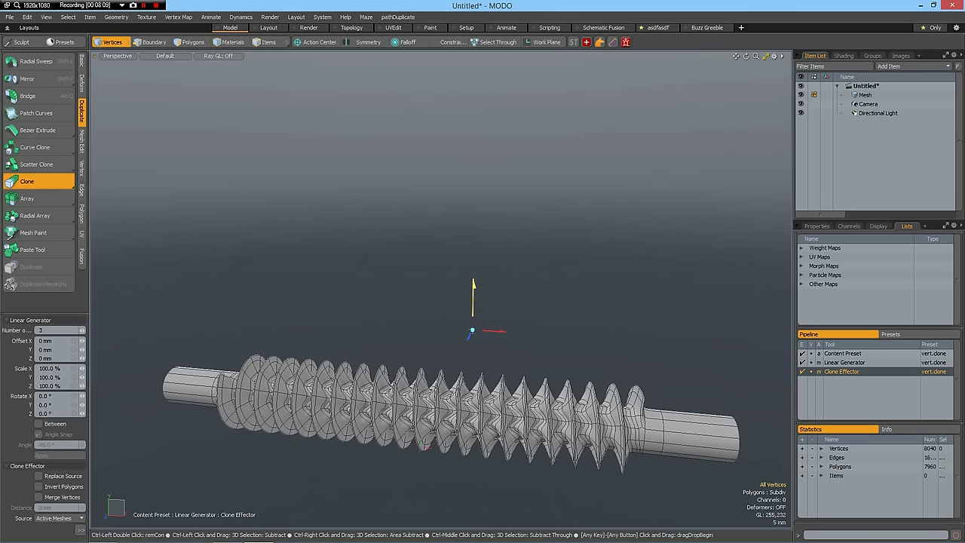
ctrl+drag(475, 285, 473, 231)
scroll(514, 294, down, 5)
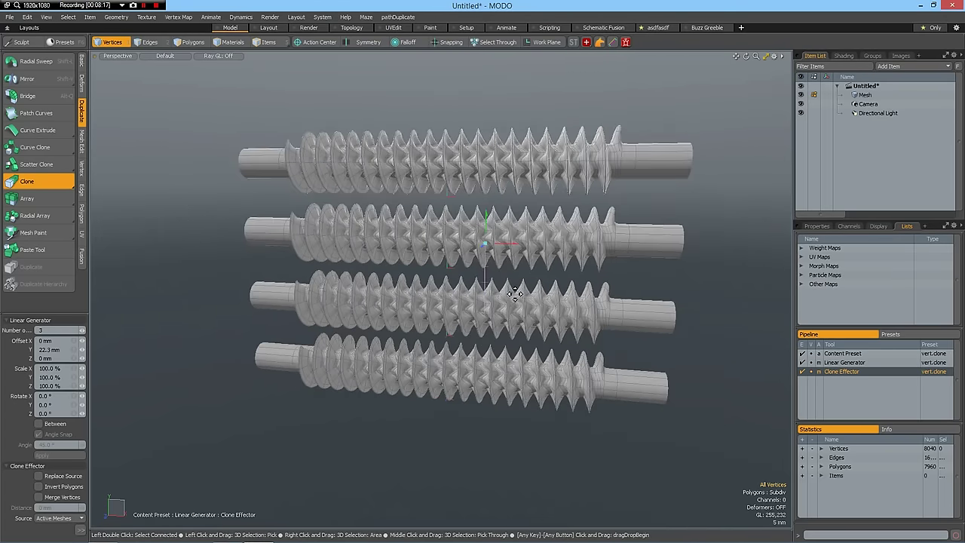
Undo the last clone and clone the screw mesh three times again with a 20 mm offset along Y.
scroll(515, 294, up, 3)
key(ctrl)
key(ctrl+z)
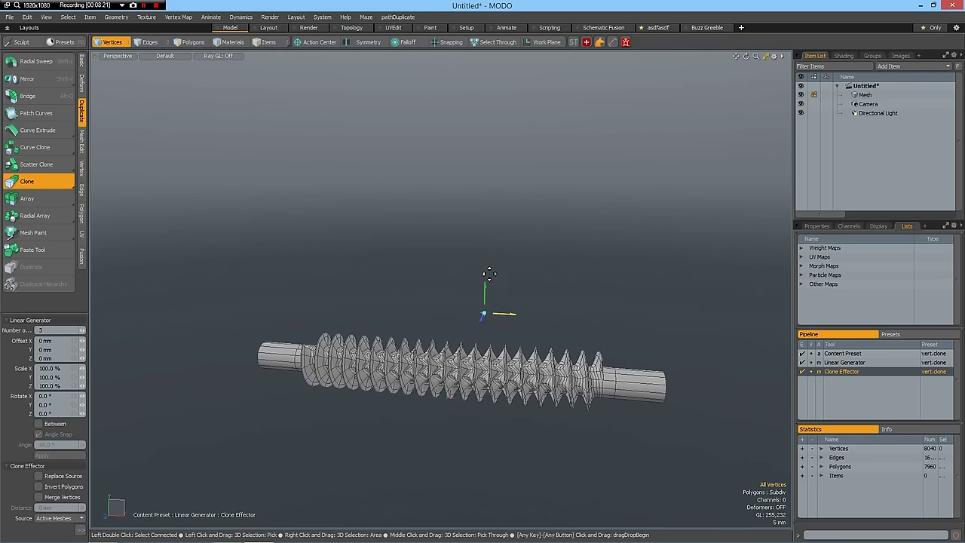
mouse_move(485, 291)
mouse_down()
mouse_move(487, 181)
mouse_move(487, 219)
mouse_move(487, 200)
mouse_up()
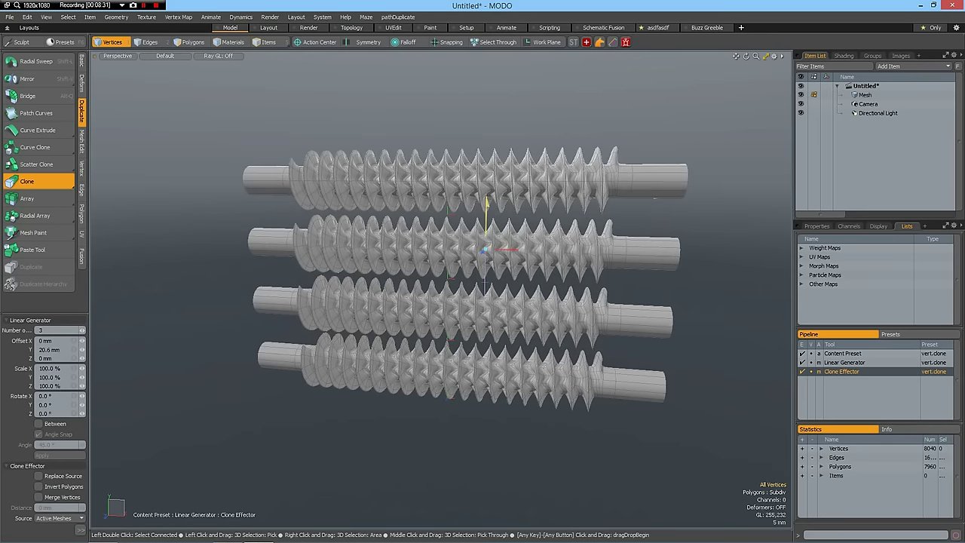
double_click(62, 349)
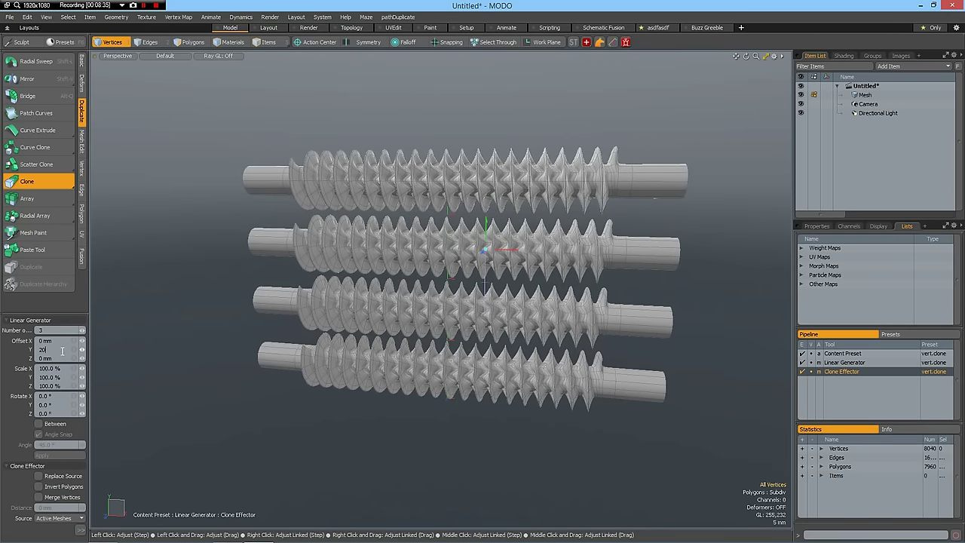
key(Return)
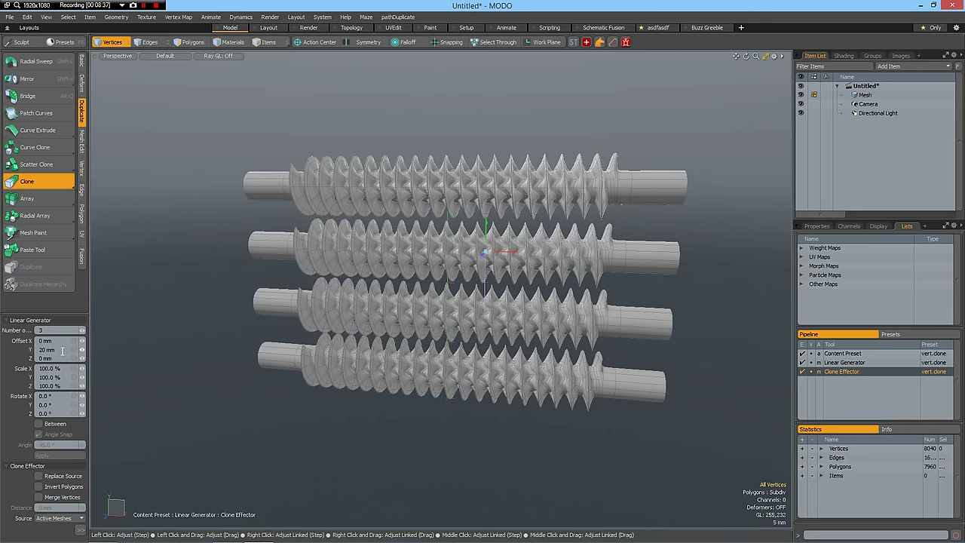
key(space)
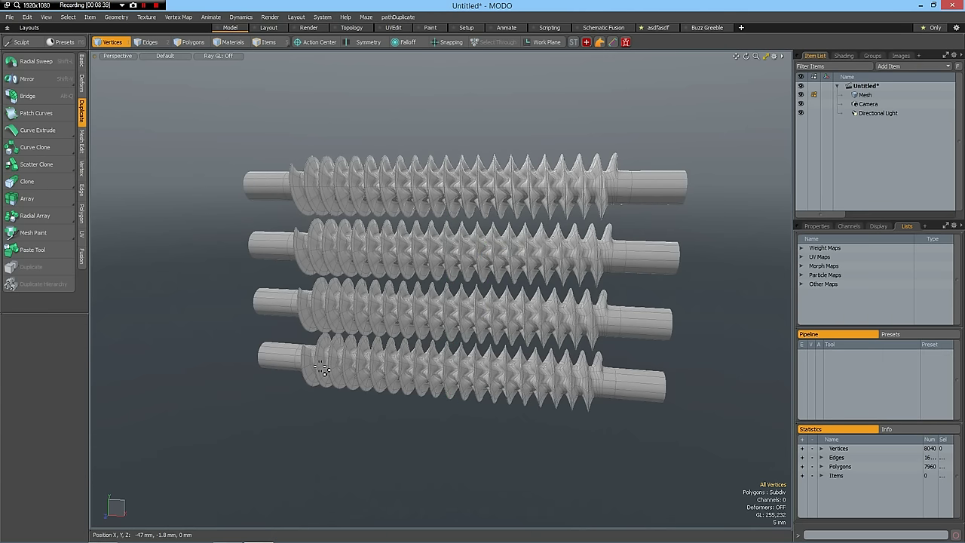
Show the work plane grid and look at the four screws from the front.
key(ctrl+3)
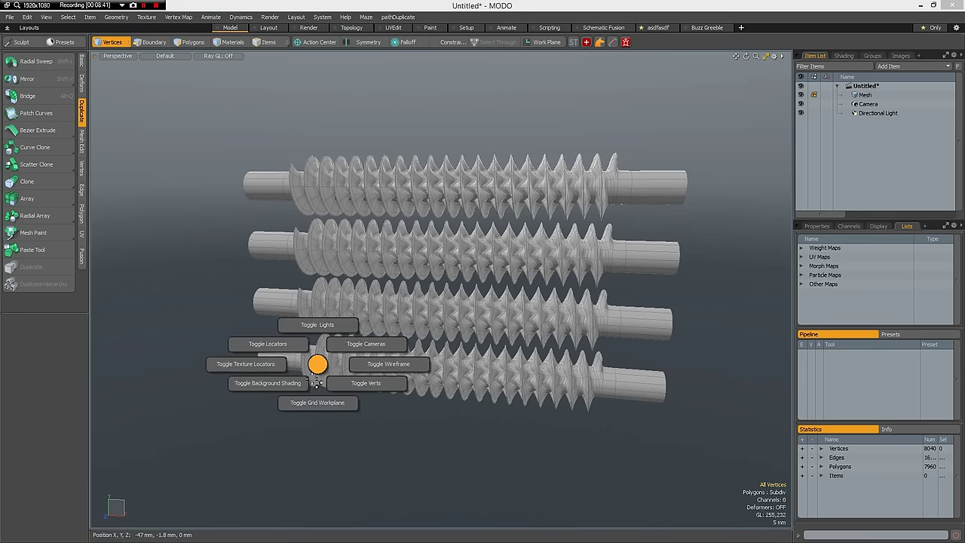
click(319, 410)
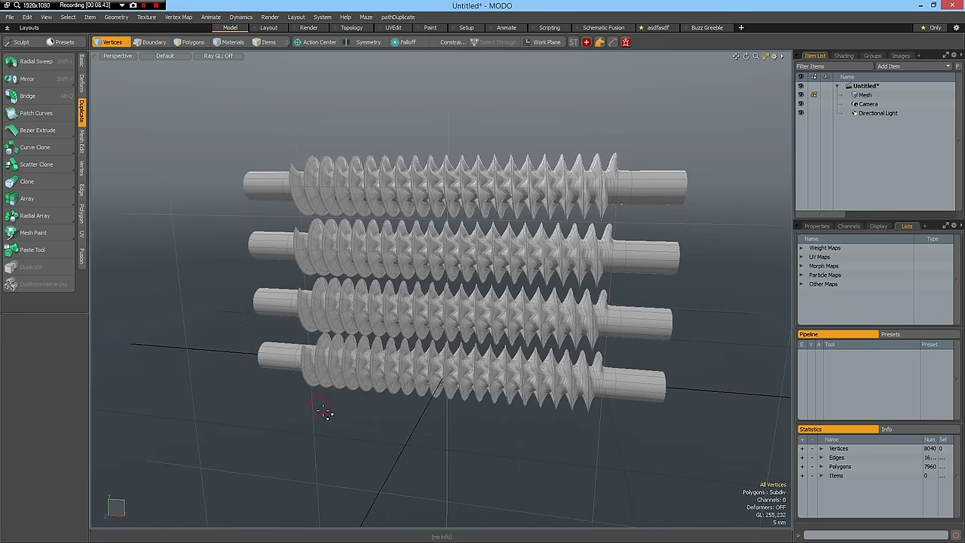
key(KP_1)
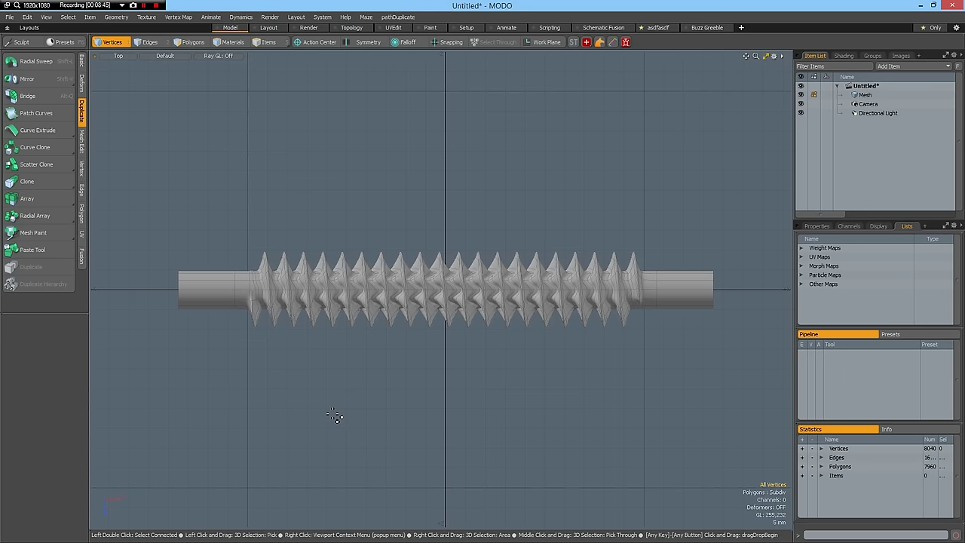
key(ctrl+3)
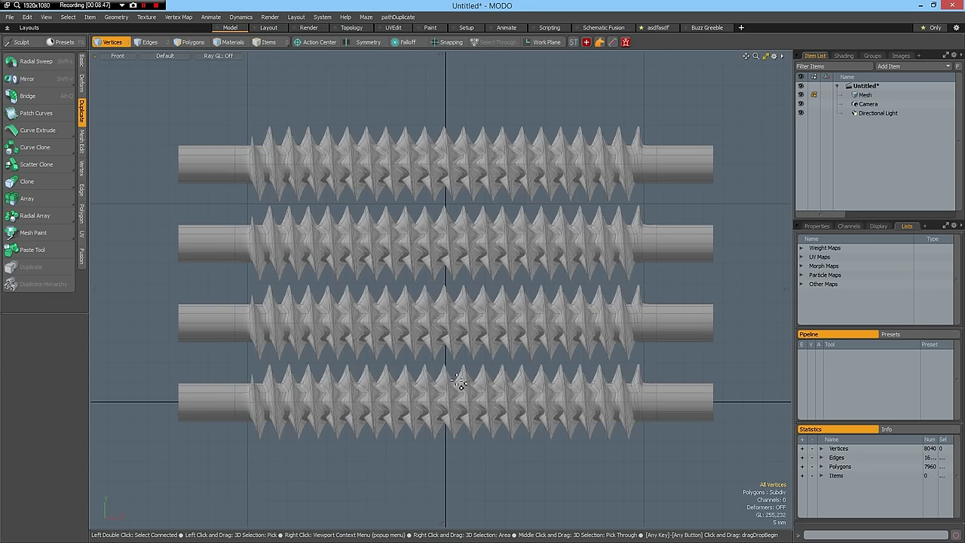
Turn off subdivision for the four screws and enable snapping.
alt+drag(643, 378, 643, 315)
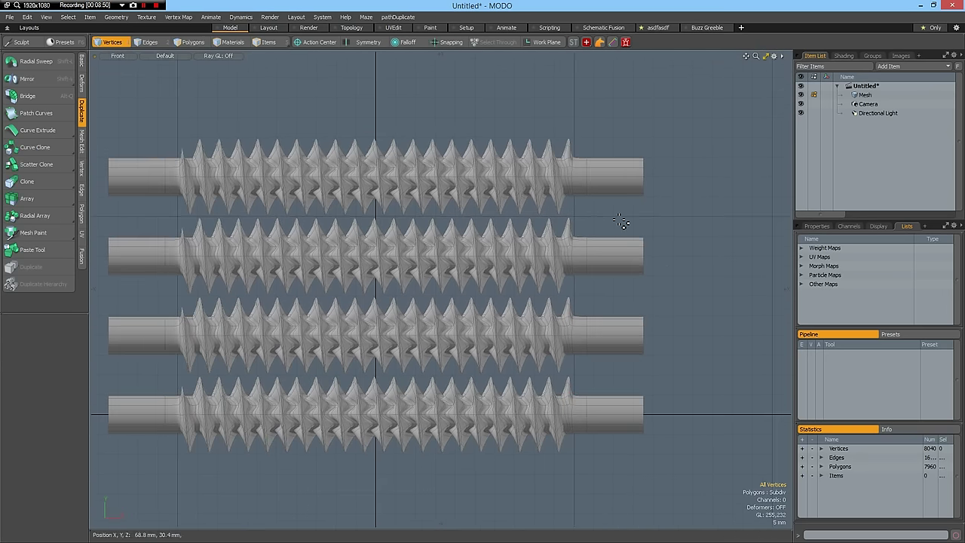
scroll(616, 218, up, 3)
key(Tab)
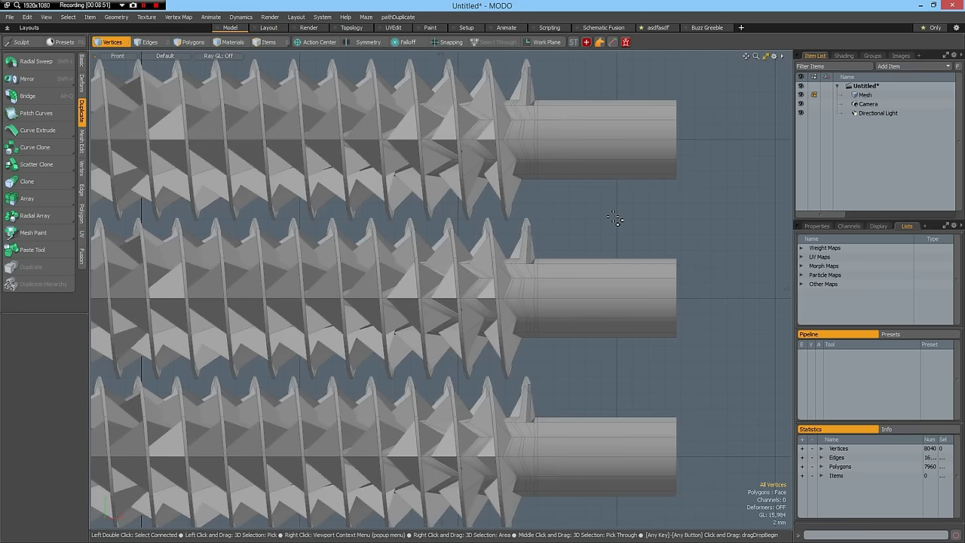
alt+drag(640, 252, 636, 265)
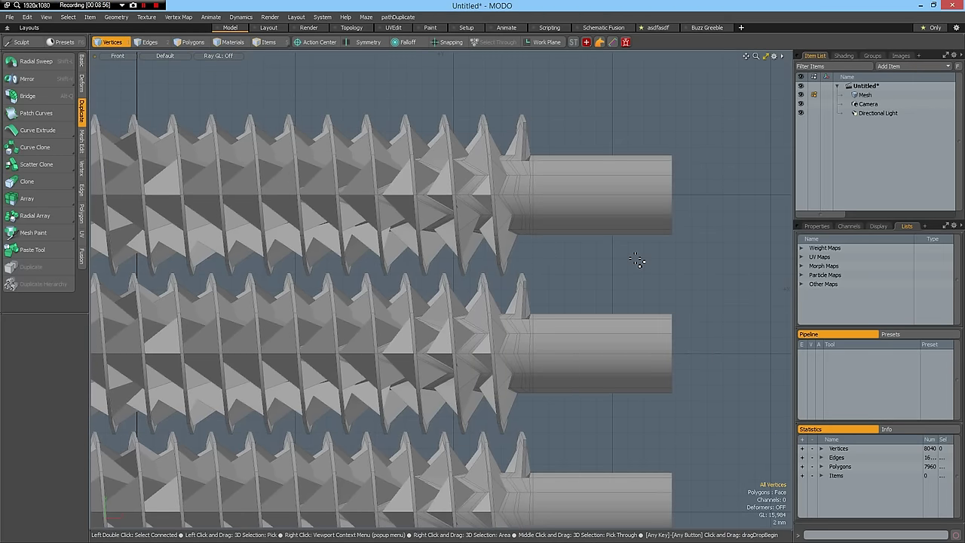
key(x)
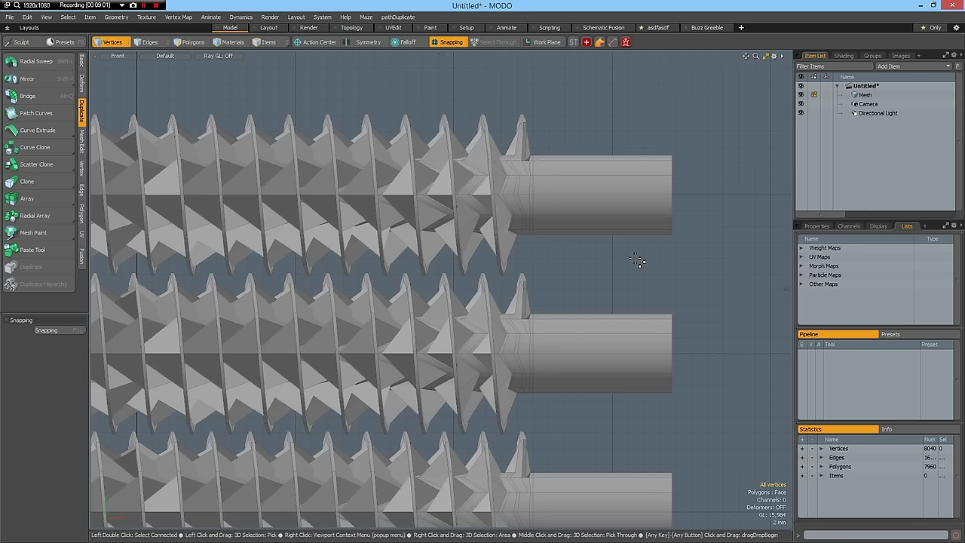
key(x)
key(x)
key(x)
key(x)
Slice the right shaft ends of the upper two screws diagonally, from X 66, Y 66 to 52, 52 mm and from 52, 48 to 68, 32 mm.
key(shift+c)
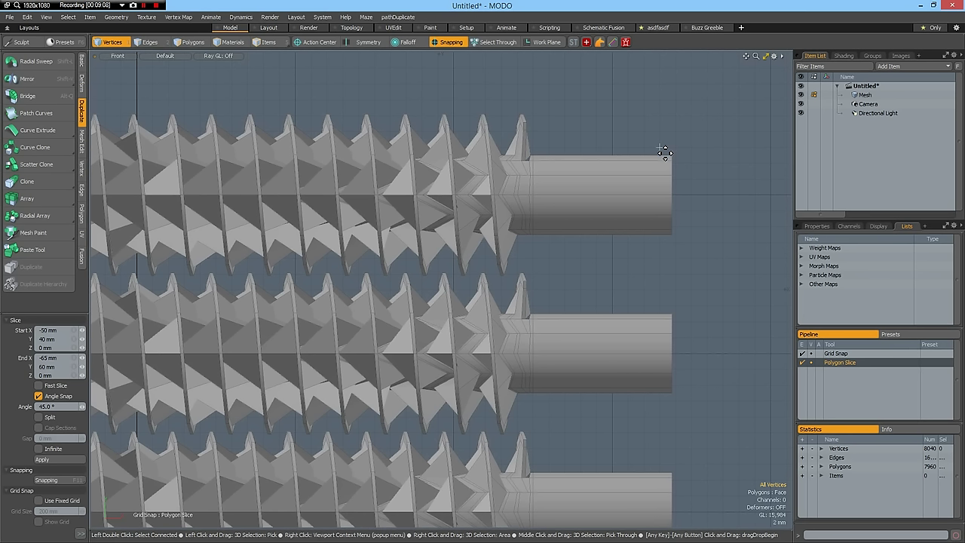
drag(660, 147, 564, 266)
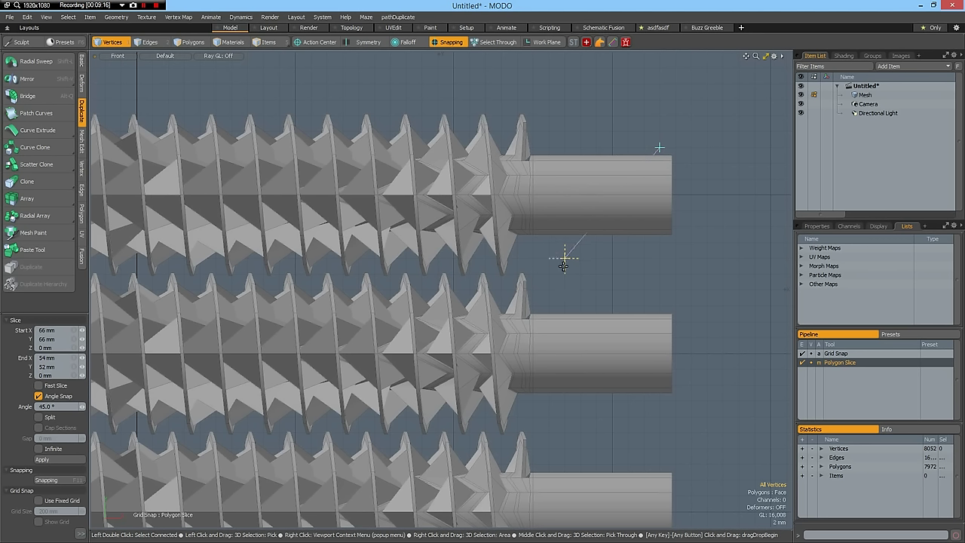
drag(564, 265, 573, 258)
drag(581, 259, 548, 265)
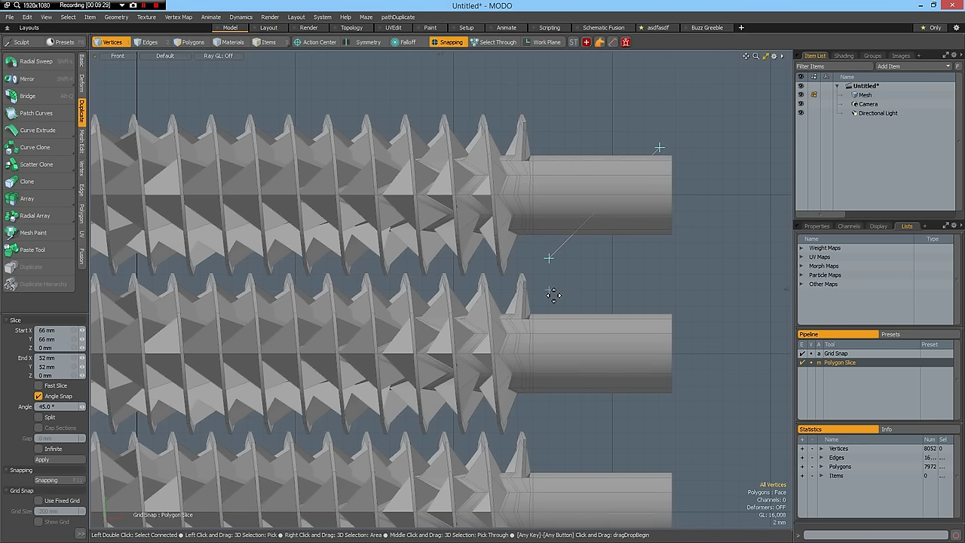
drag(548, 291, 676, 409)
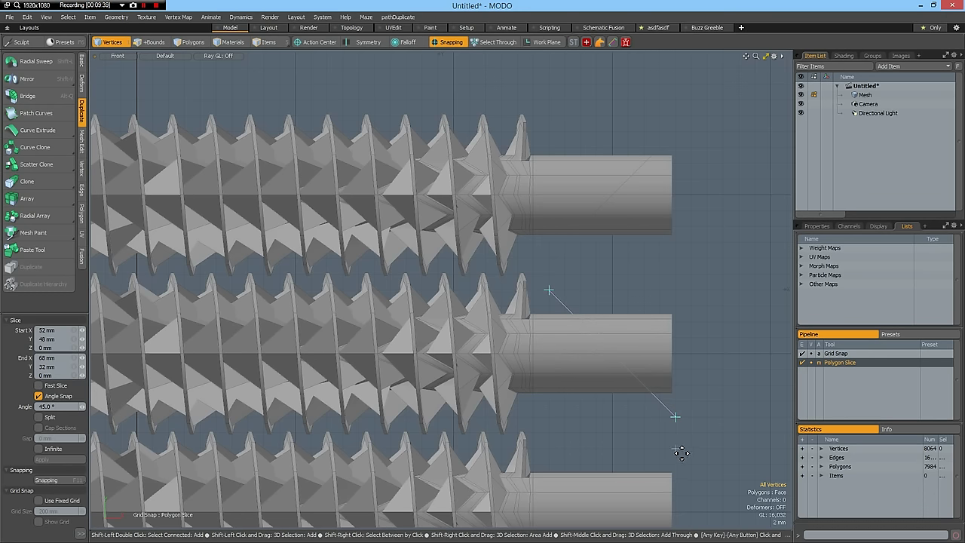
Slice the right shaft ends of the lower two screws diagonally in opposite directions, the third screw from X 68, Y 28 to 50, 10 mm.
drag(677, 450, 588, 525)
scroll(722, 435, down, 3)
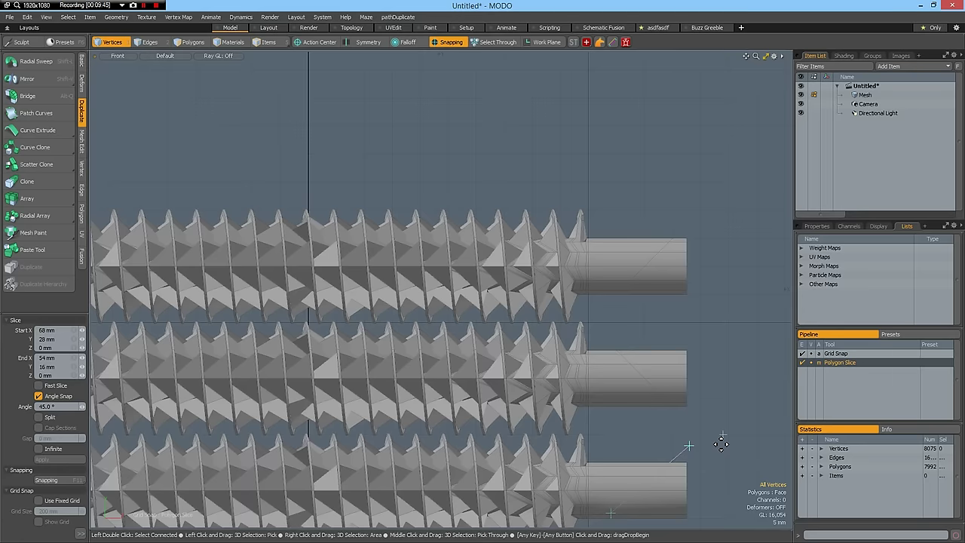
alt+drag(739, 425, 697, 209)
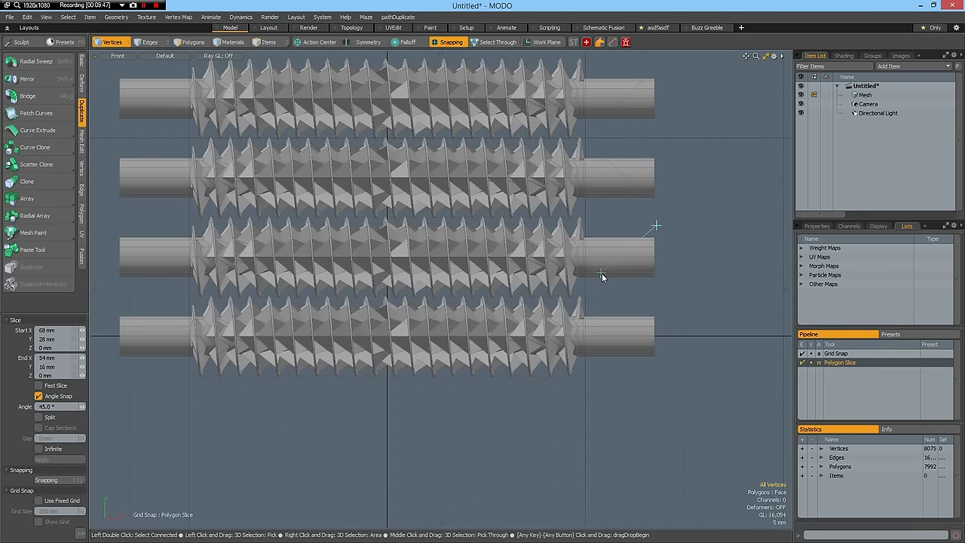
drag(601, 274, 595, 290)
scroll(583, 296, up, 5)
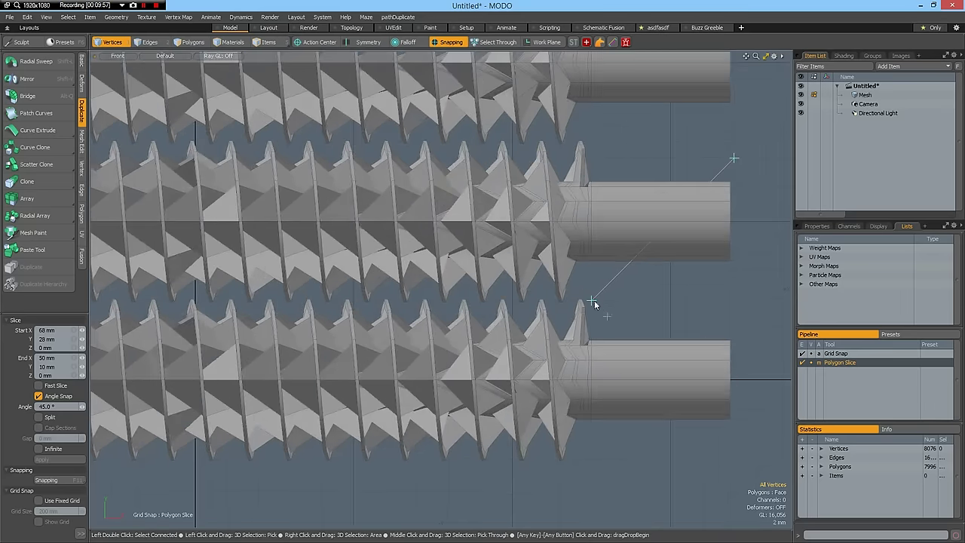
key(shift)
mouse_move(591, 302)
shift+mouse_down()
mouse_move(637, 332)
mouse_move(606, 301)
mouse_move(593, 304)
shift+mouse_up()
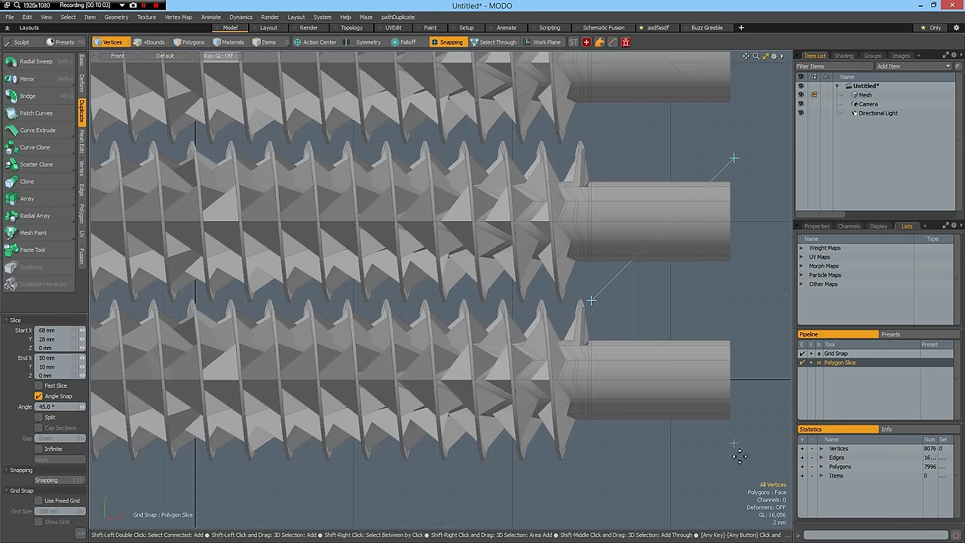
drag(734, 443, 615, 318)
key(space)
Slice the left shaft ends of the two middle screws diagonally, from X -70, Y 50 and X -70, Y 10, both to -50, 30 mm.
key(a)
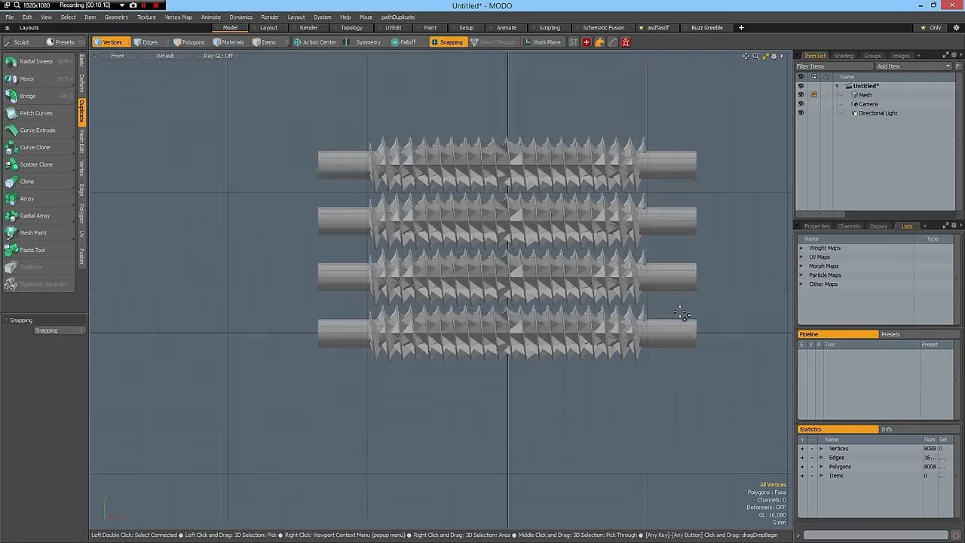
scroll(682, 314, up, 4)
scroll(681, 319, down, 4)
scroll(681, 319, up, 2)
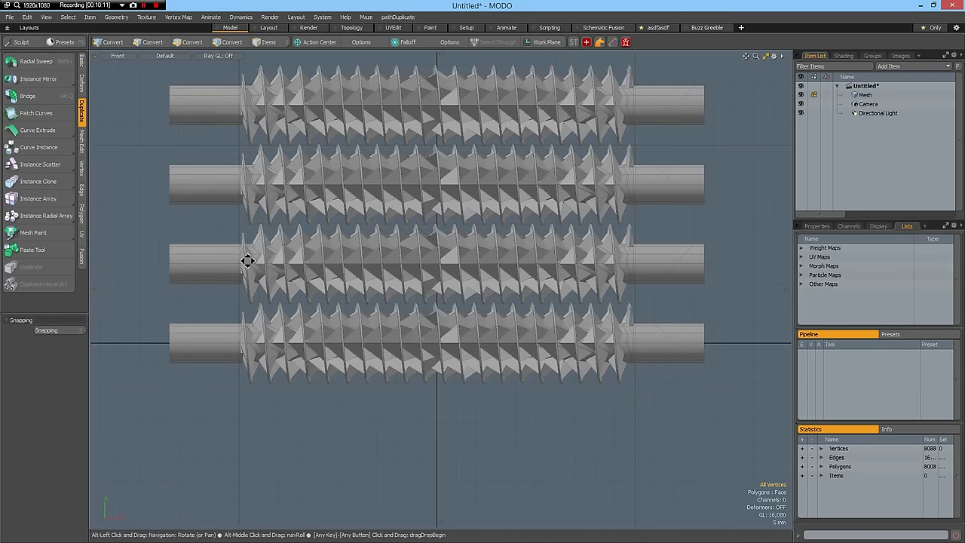
alt+drag(201, 259, 294, 320)
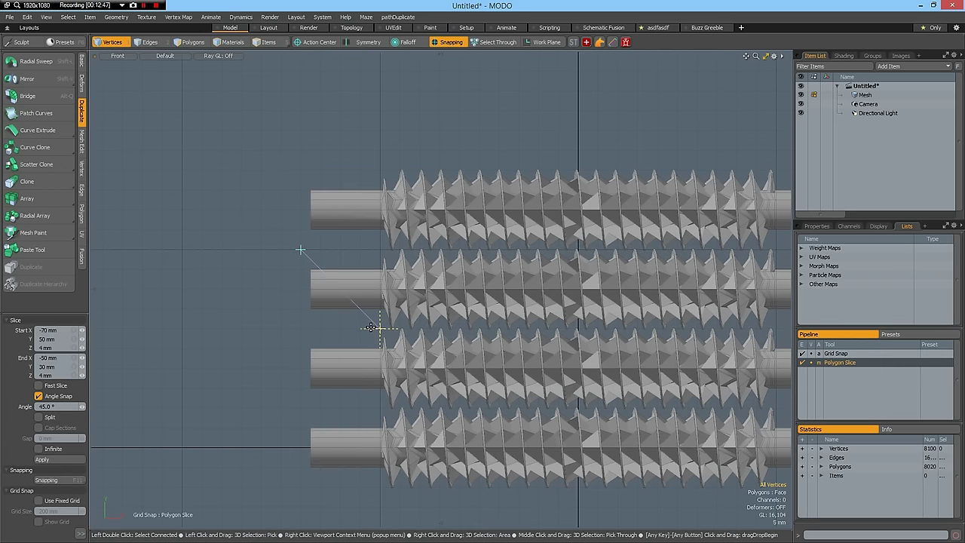
drag(371, 328, 370, 322)
shift+click(302, 408)
shift+drag(301, 408, 380, 337)
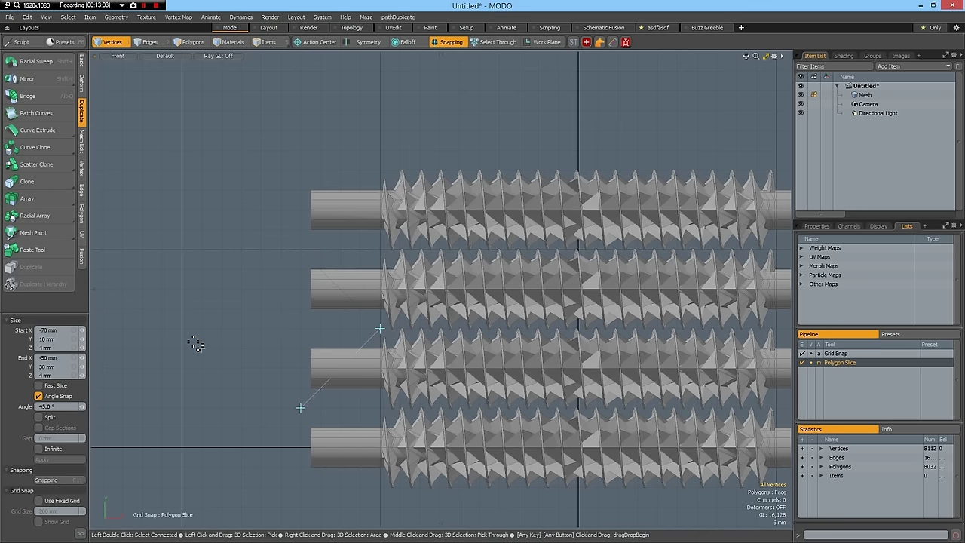
key(space)
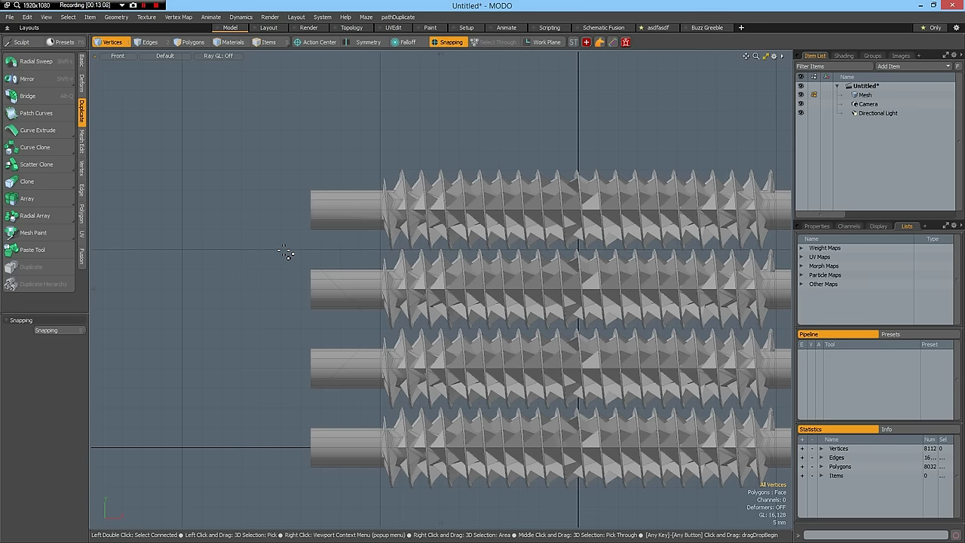
Delete the cut-off end polygons beyond the slices on the left shafts of the two middle screws.
key(3)
right_drag(285, 251, 369, 413)
key(Delete)
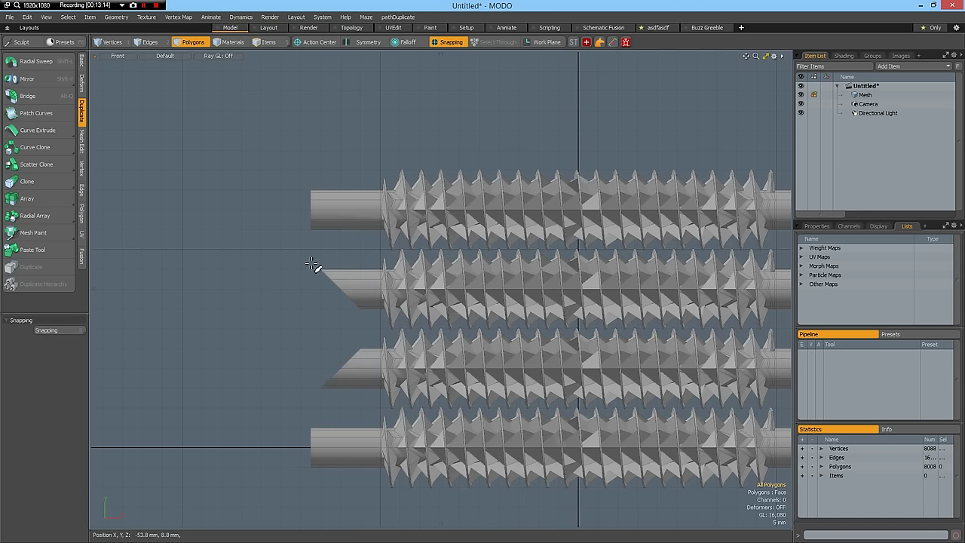
Bridge the open edge loops of the two middle screws' mitred left shaft ends.
key(2)
right_drag(367, 414, 368, 417)
key(alt+q)
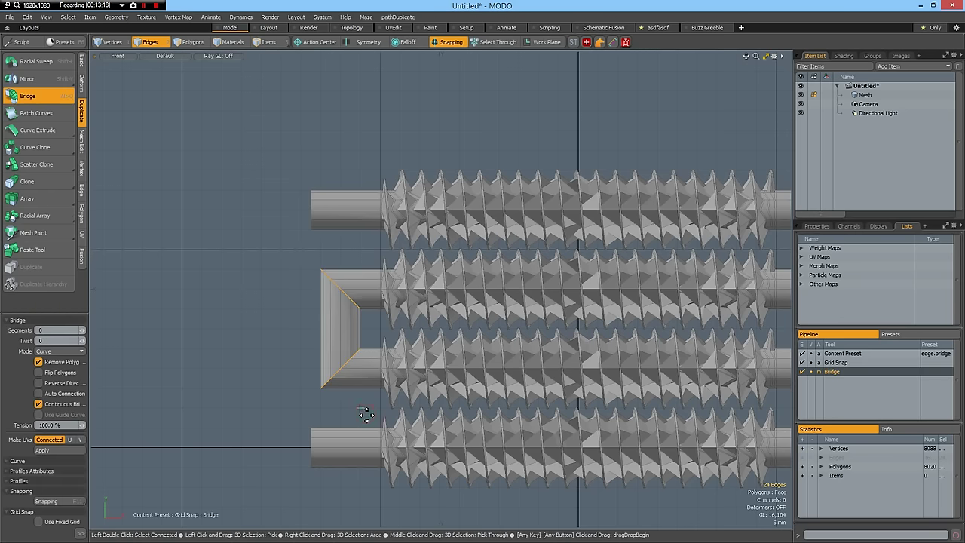
key(space)
Delete the cut-off end polygons beyond the slices on all four right shaft ends.
alt+drag(275, 388, 15, 356)
key(x)
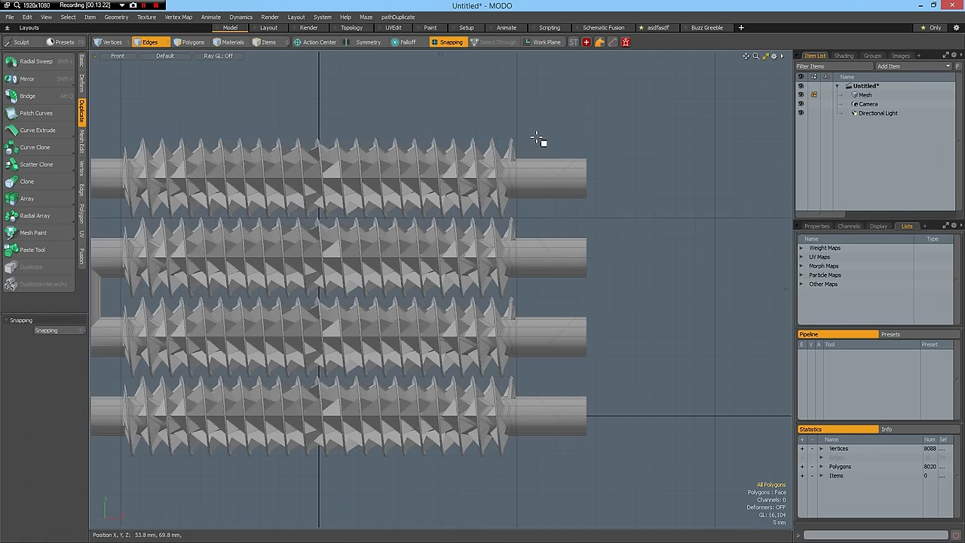
key(3)
drag(537, 134, 638, 530)
key(Delete)
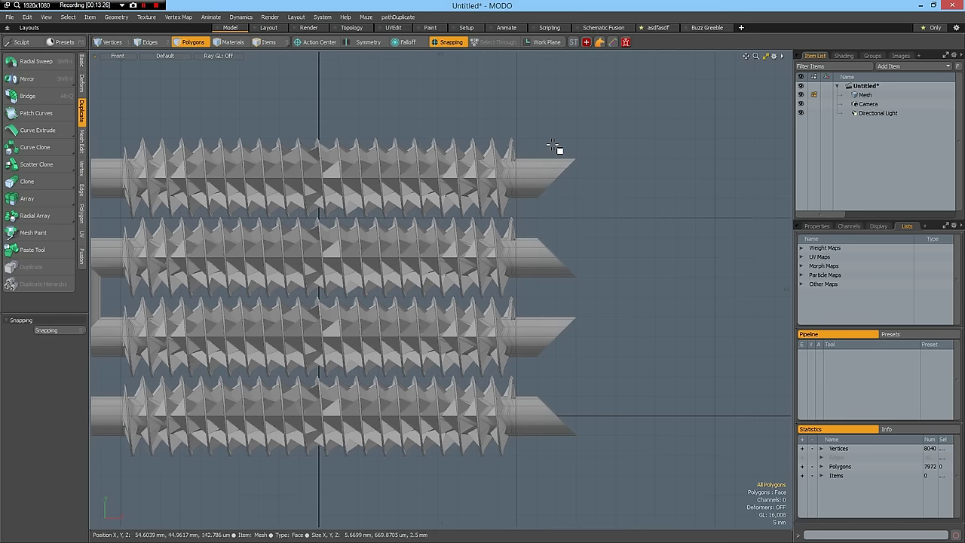
Bridge the open edge loops of the upper two screws' mitred right shaft ends.
key(2)
drag(528, 140, 595, 295)
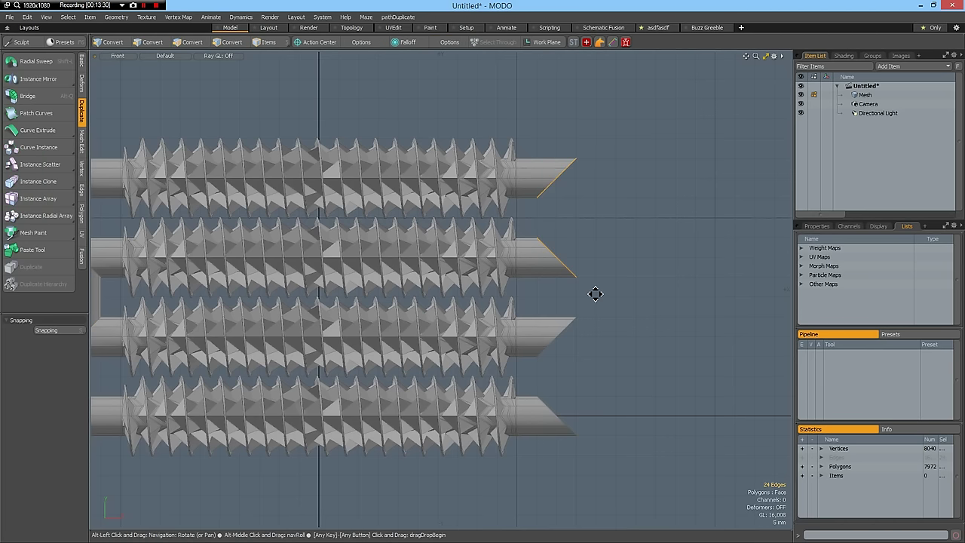
key(alt+q)
click(594, 292)
Bridge the open edge loops of the lower two screws' mitred right shaft ends.
key(q)
right_drag(532, 306, 624, 485)
drag(624, 486, 625, 486)
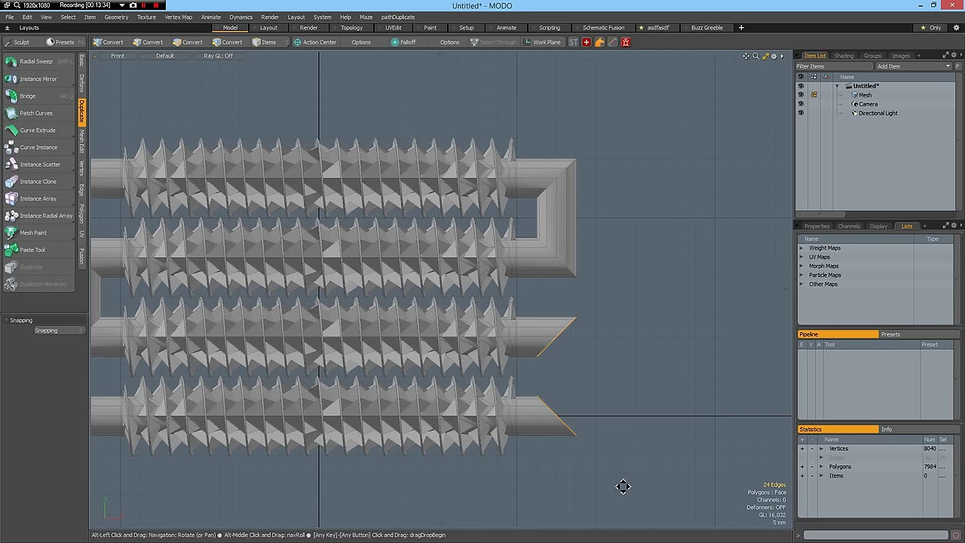
key(alt+q)
click(623, 487)
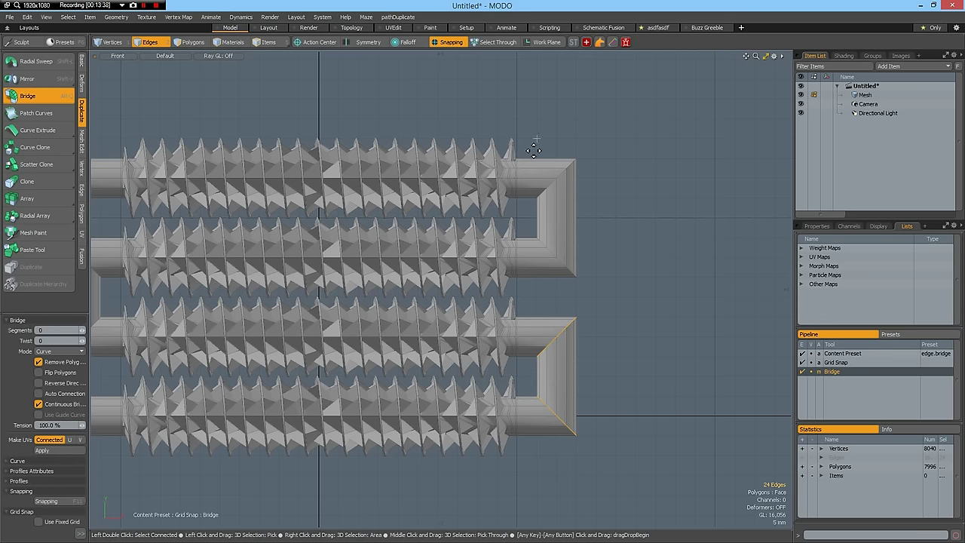
Bevel the mitre edge loops at all six bend corners of the serpentine with a 1.25 mm inset.
key(q)
shift+right_drag(529, 146, 606, 296)
drag(607, 300, 610, 299)
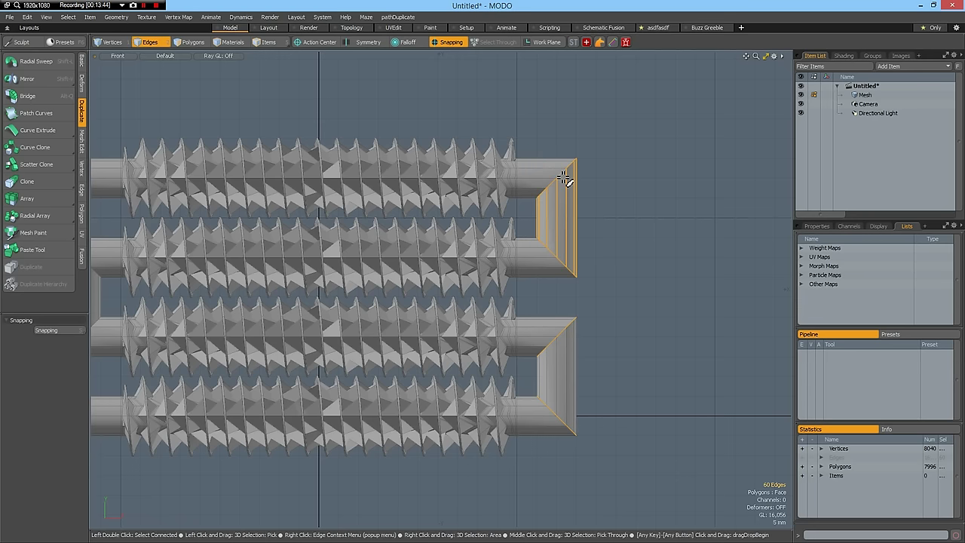
click(612, 181)
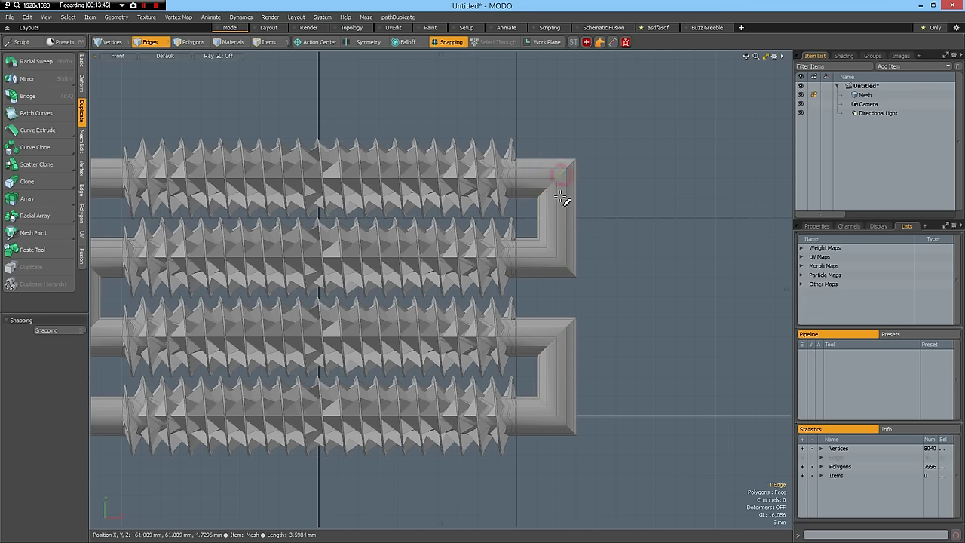
double_click(561, 263)
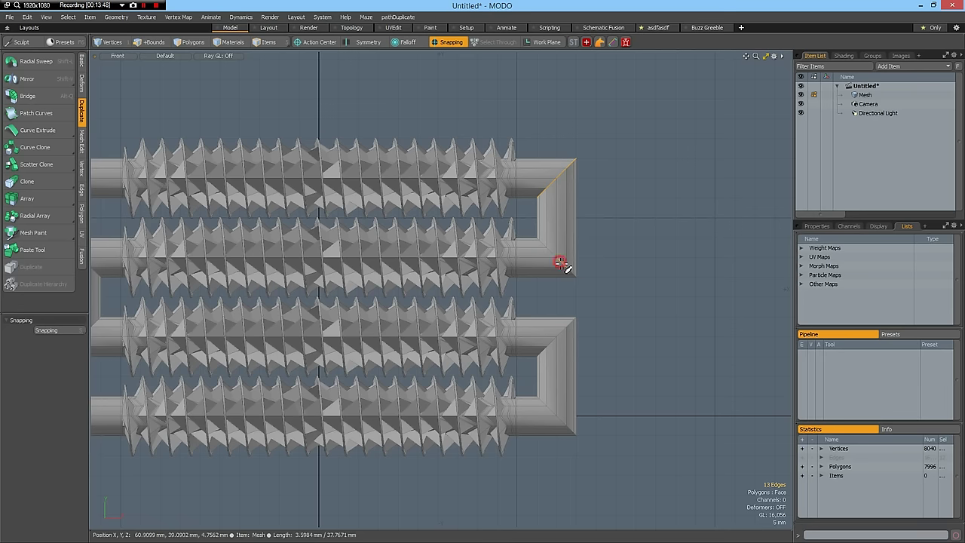
shift+double_click(567, 337)
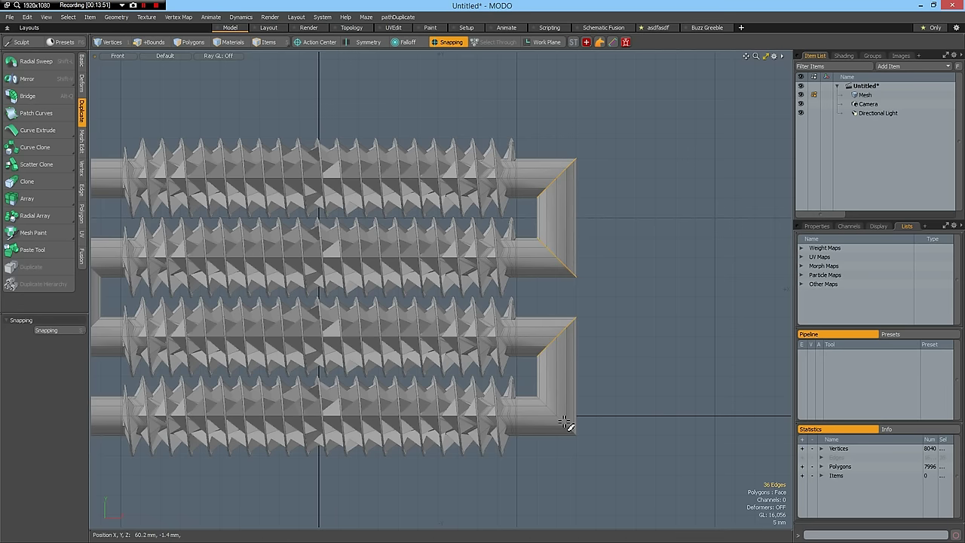
shift+double_click(564, 420)
alt+shift+drag(541, 357, 702, 356)
shift+double_click(249, 334)
shift+double_click(249, 261)
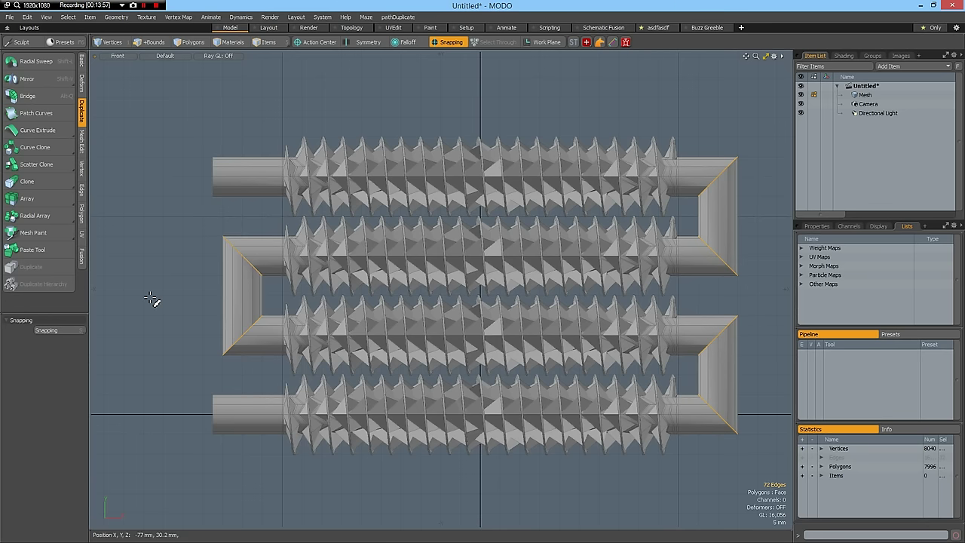
key(b)
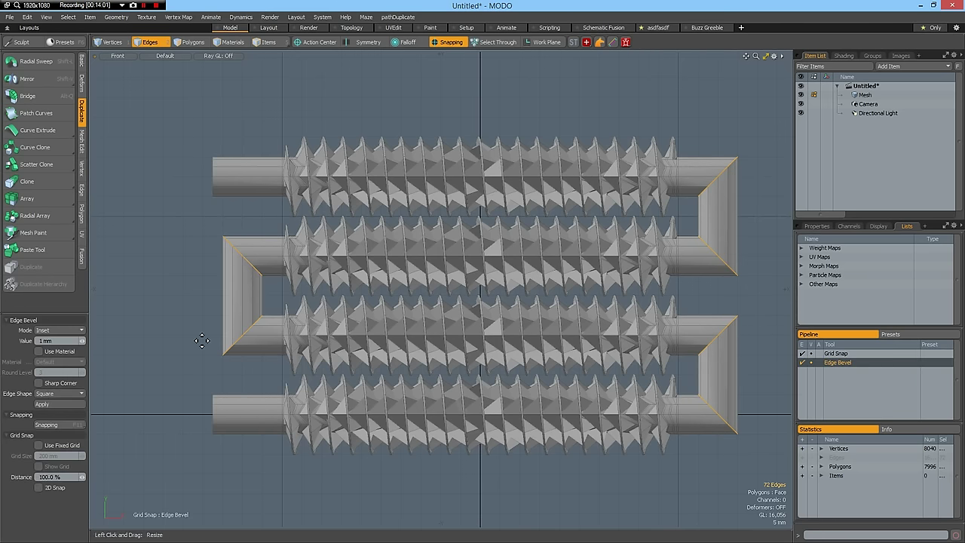
drag(182, 296, 183, 303)
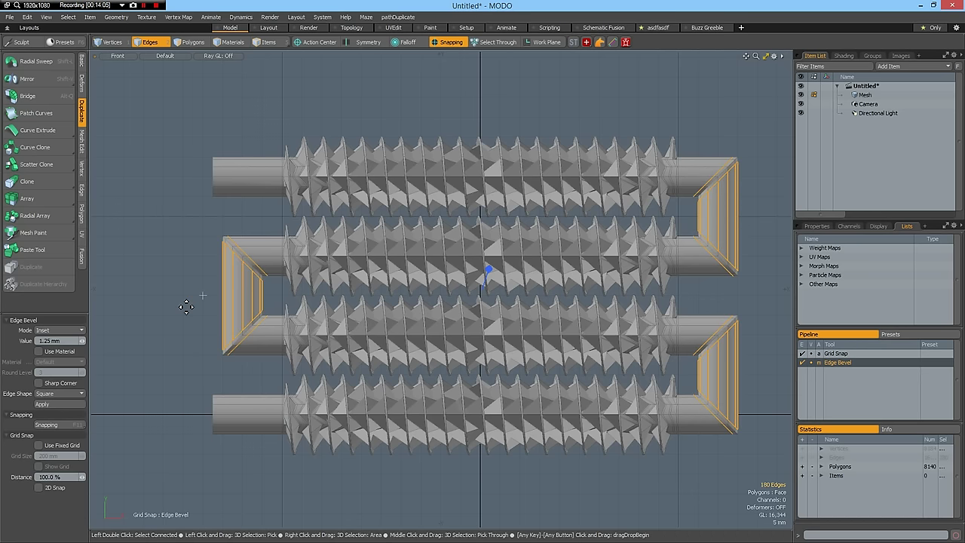
key(q)
click(158, 305)
Convert the whole mesh to subdivision surfaces and assign it a new material named Copper.
key(Tab)
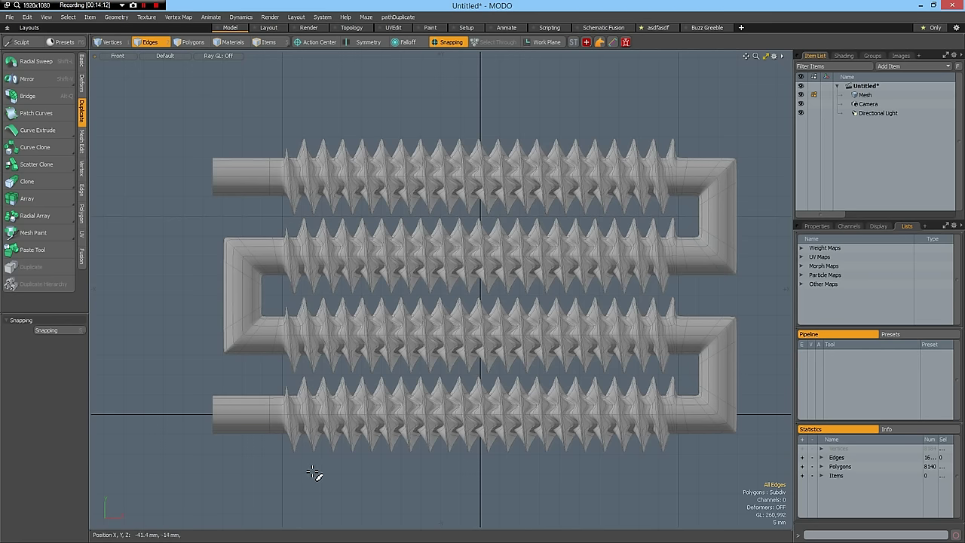
key(m)
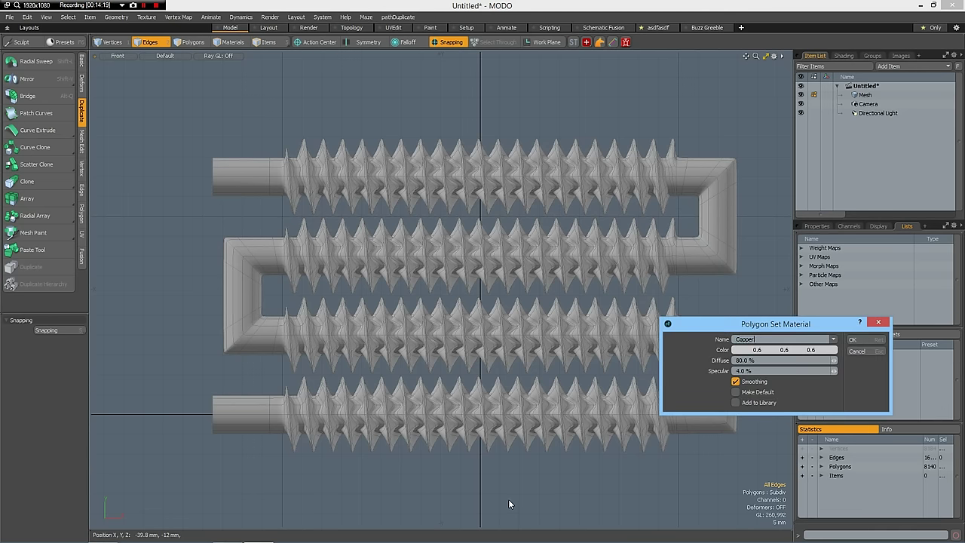
key(Return)
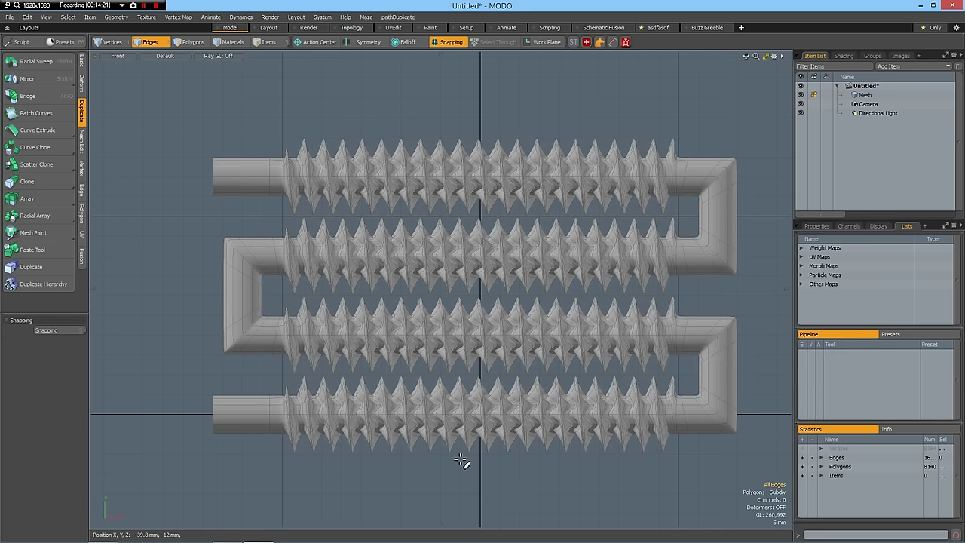
Switch the viewport to the render camera and frame the serpentine closely from a slight angle.
click(117, 57)
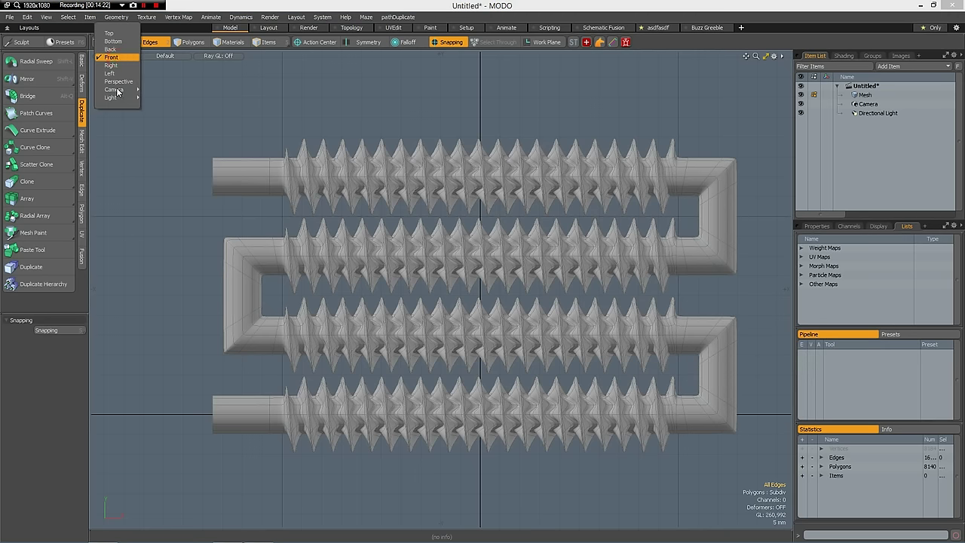
mouse_move(115, 89)
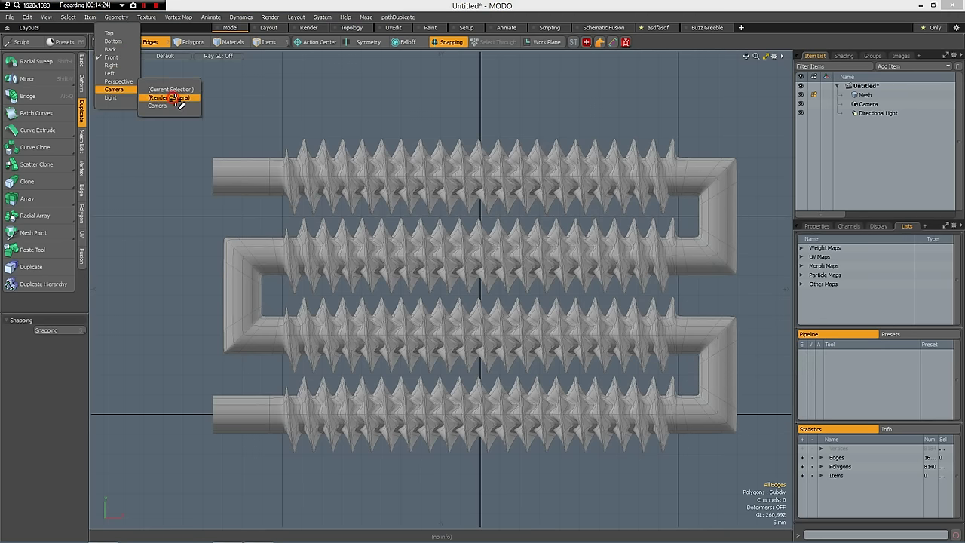
click(170, 98)
key(a)
alt+drag(455, 302, 488, 305)
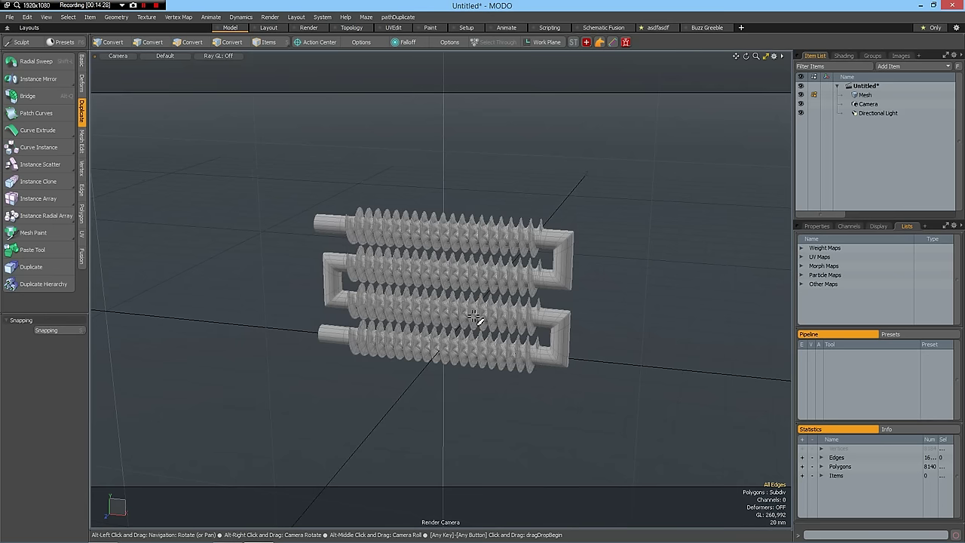
scroll(473, 317, up, 5)
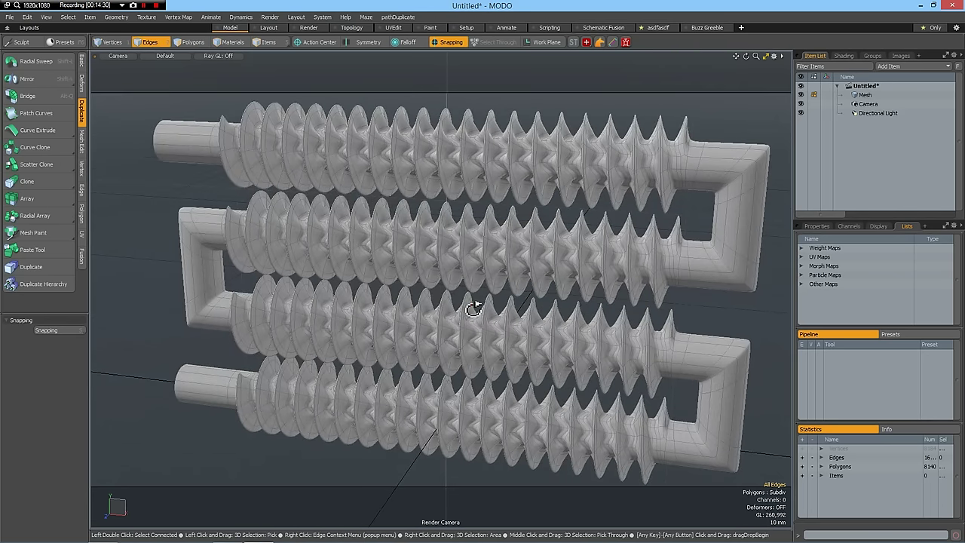
key(alt)
alt+drag(472, 307, 463, 308)
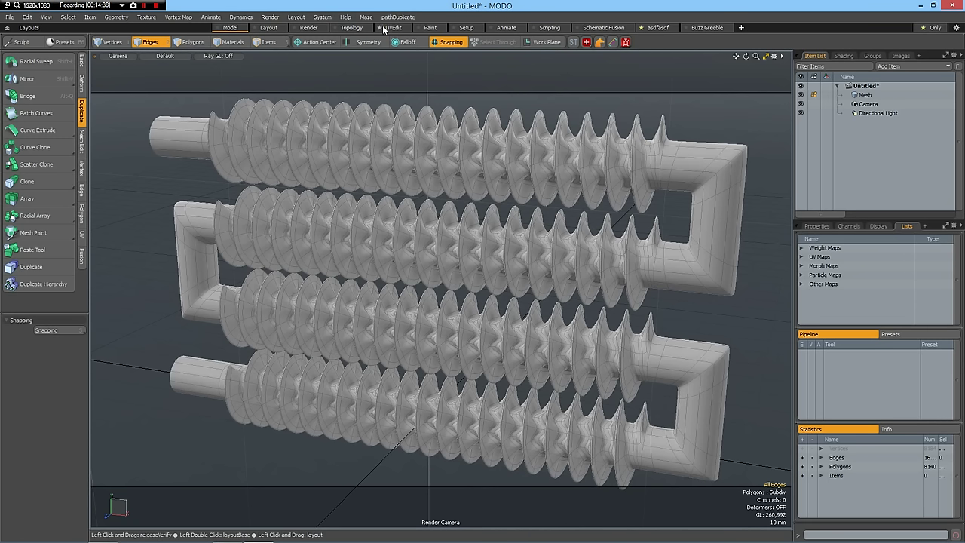
Pick the last preset among the Studio environments and add the Matte Copper preset to the Copper material group.
click(269, 28)
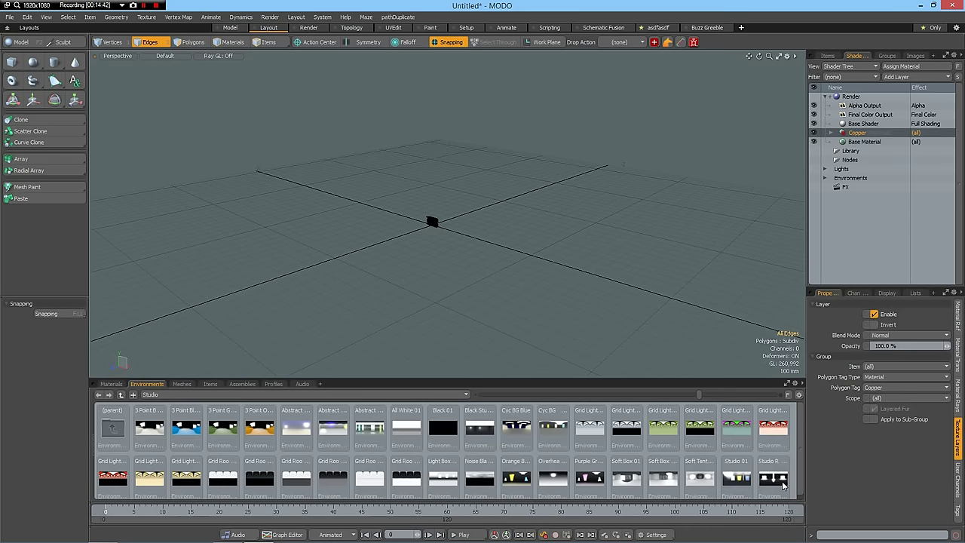
click(782, 485)
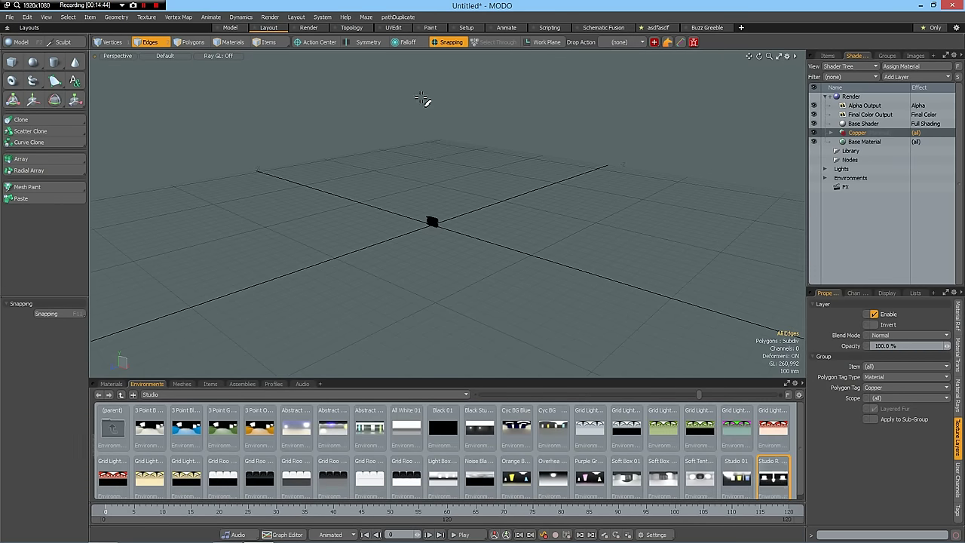
click(308, 27)
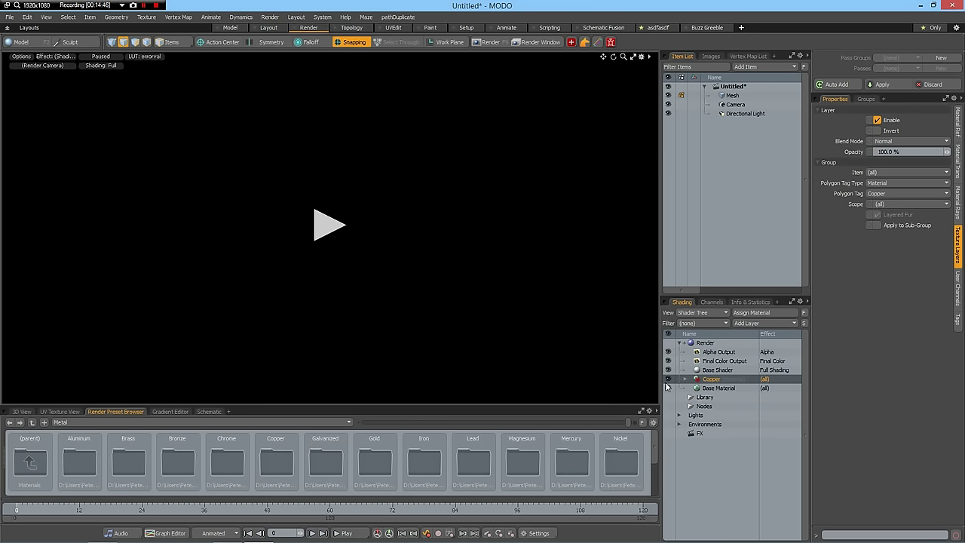
double_click(277, 458)
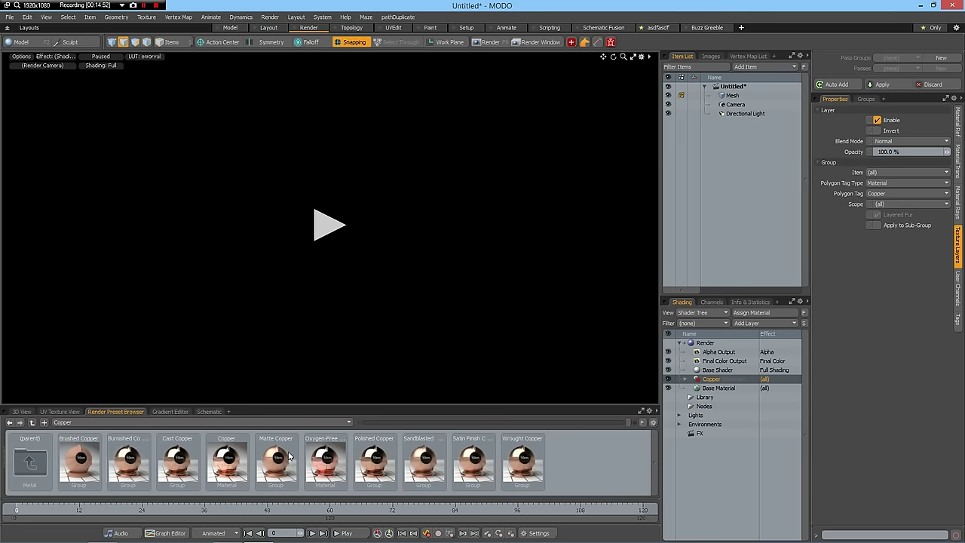
drag(276, 465, 718, 380)
Set the reflection rays of the material inside the Matte Copper group to 64.
click(686, 379)
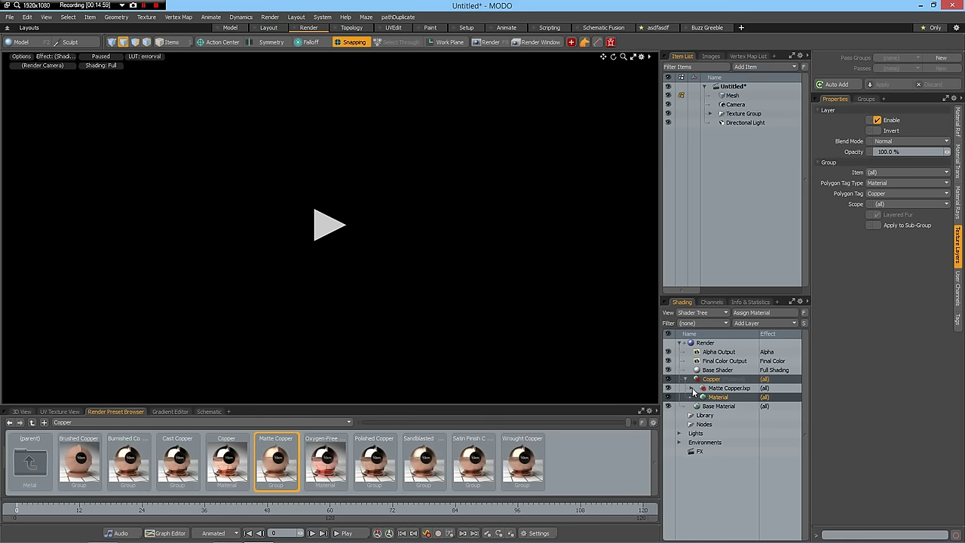
click(693, 388)
click(723, 406)
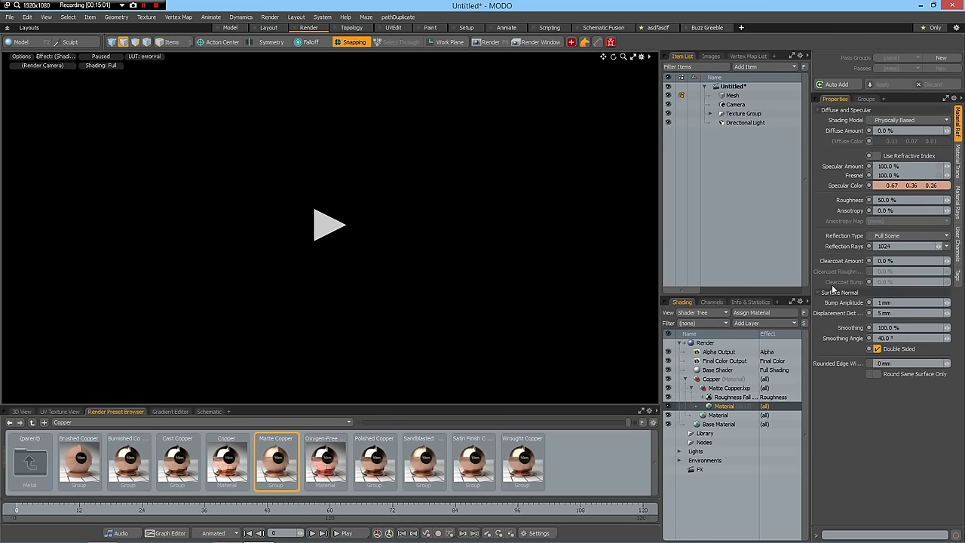
click(896, 247)
Set the mesh's subdivision render level to 6 and render the scene.
click(730, 95)
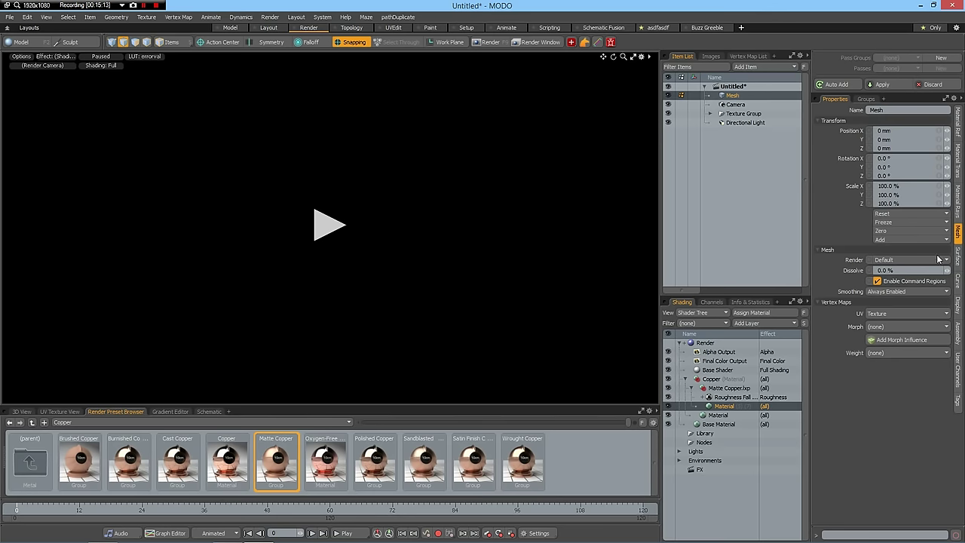
click(958, 257)
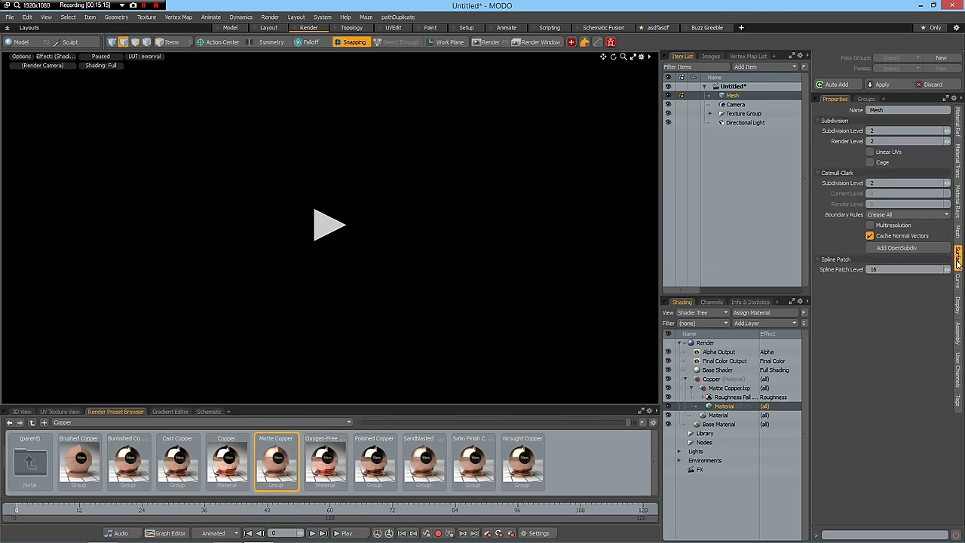
click(883, 141)
text(6)
key(Return)
key(F9)
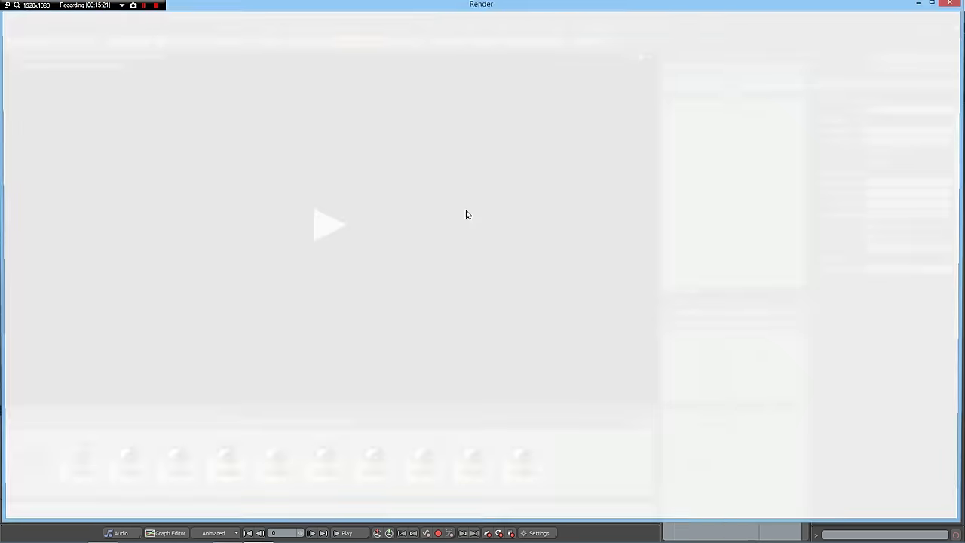